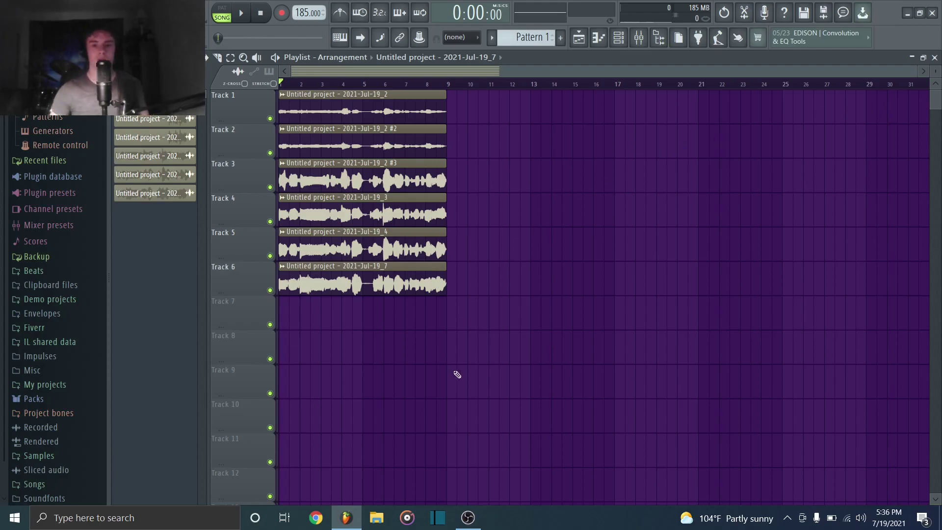
# Select the vocal clips in the playlist, then pick out the Track 2, 4, 5 and 6 clips.
pyautogui.moveTo(551, 397); pyautogui.dragTo(540, 174)
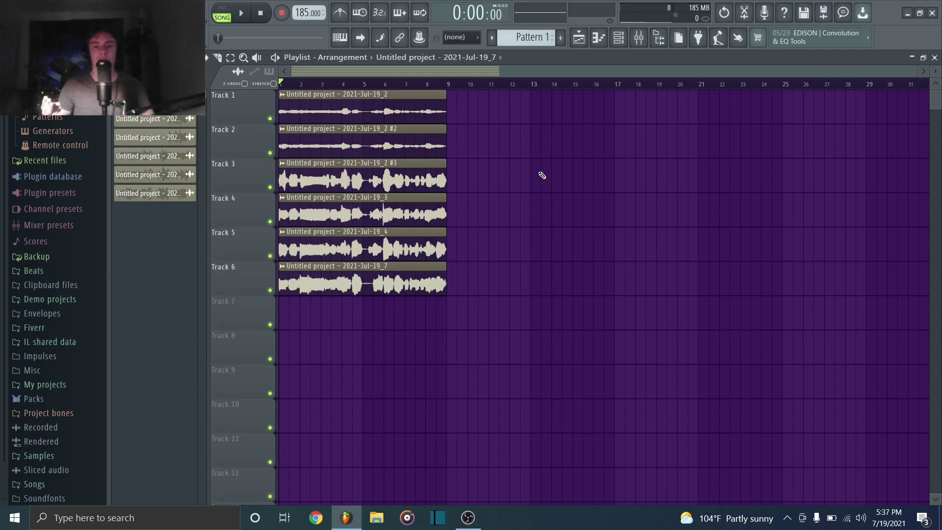
pyautogui.moveTo(501, 363); pyautogui.dragTo(380, 91)
pyautogui.click(520, 126)
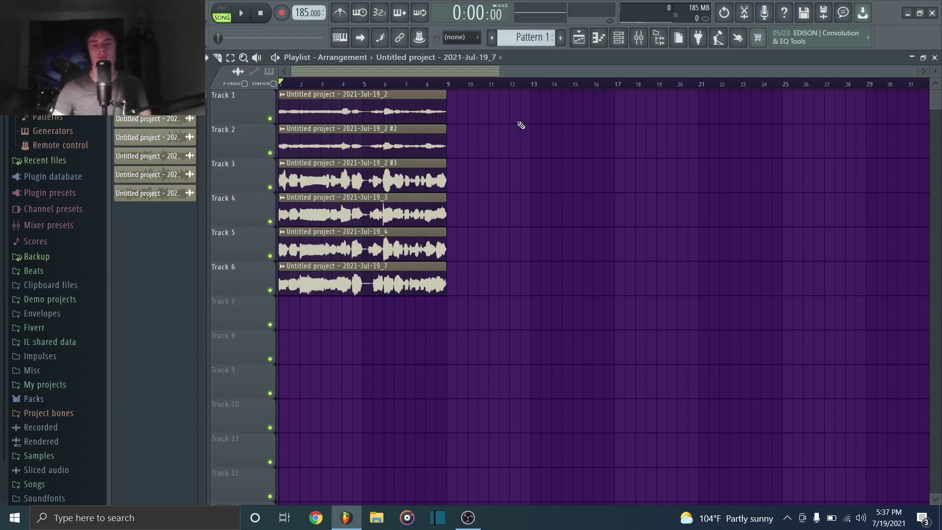
pyautogui.click(410, 146)
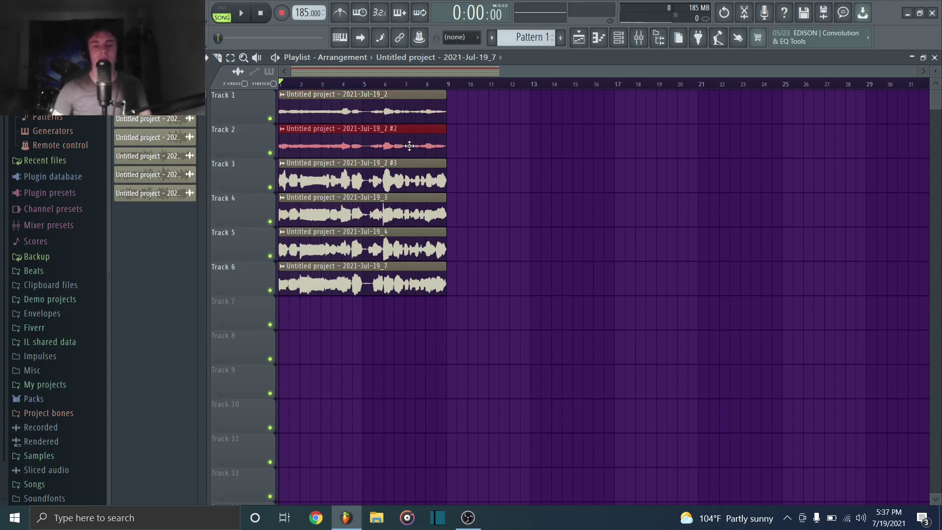
pyautogui.click(364, 218)
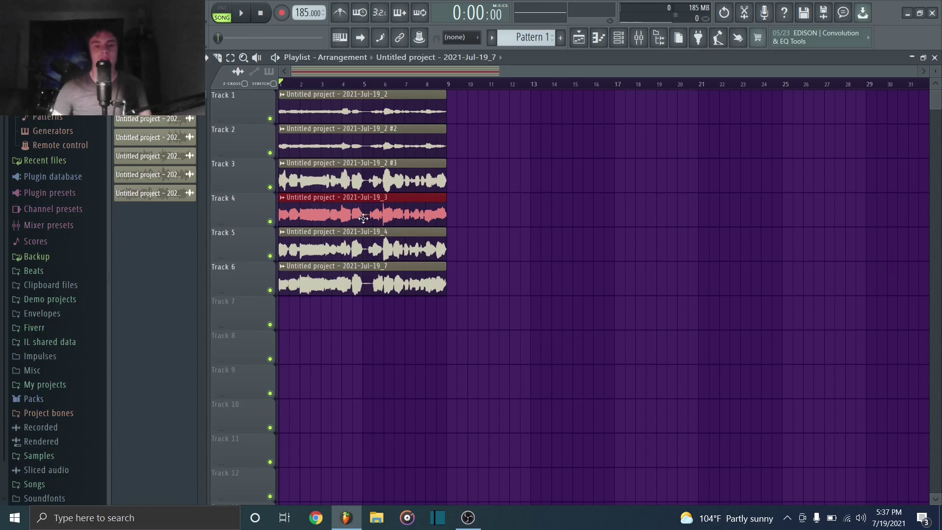
pyautogui.click(401, 246)
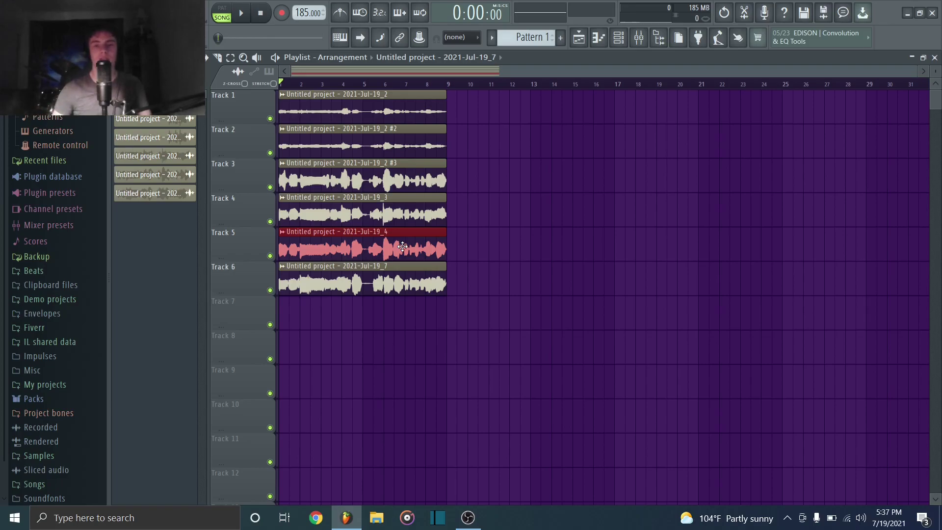
pyautogui.click(379, 282)
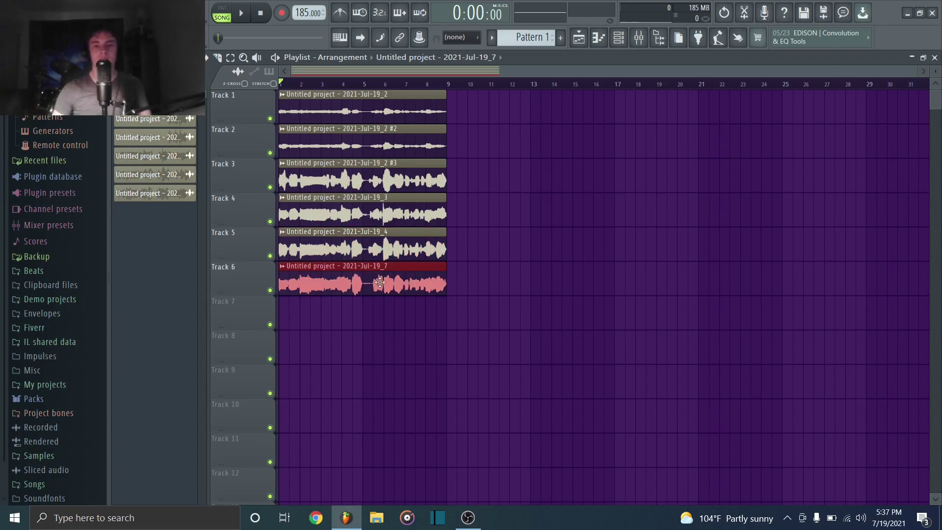
# Select the Track 1–2, 5–6 and 3 clips, deselect Track 3, and show the Channel rack.
pyautogui.moveTo(465, 153); pyautogui.dragTo(425, 107)
pyautogui.moveTo(468, 228); pyautogui.dragTo(401, 283)
pyautogui.click(484, 236)
pyautogui.click(374, 175)
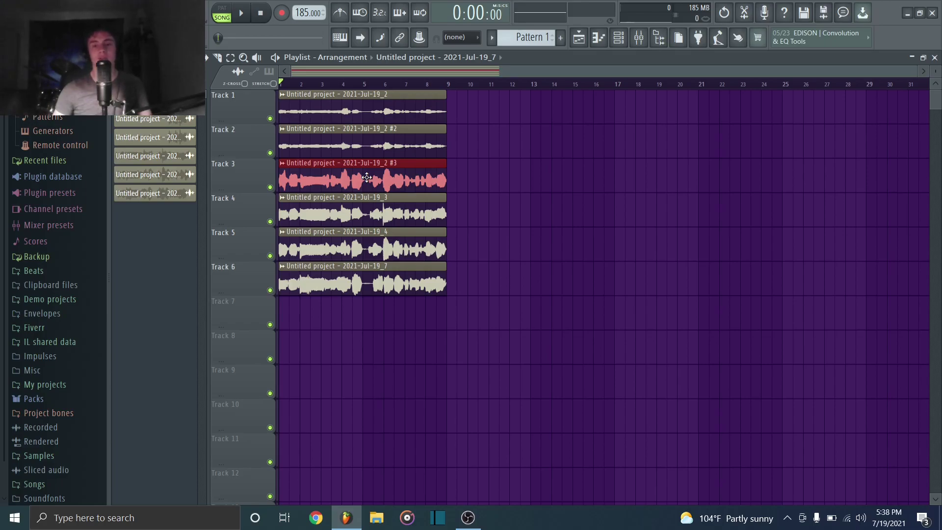
pyautogui.click(632, 148)
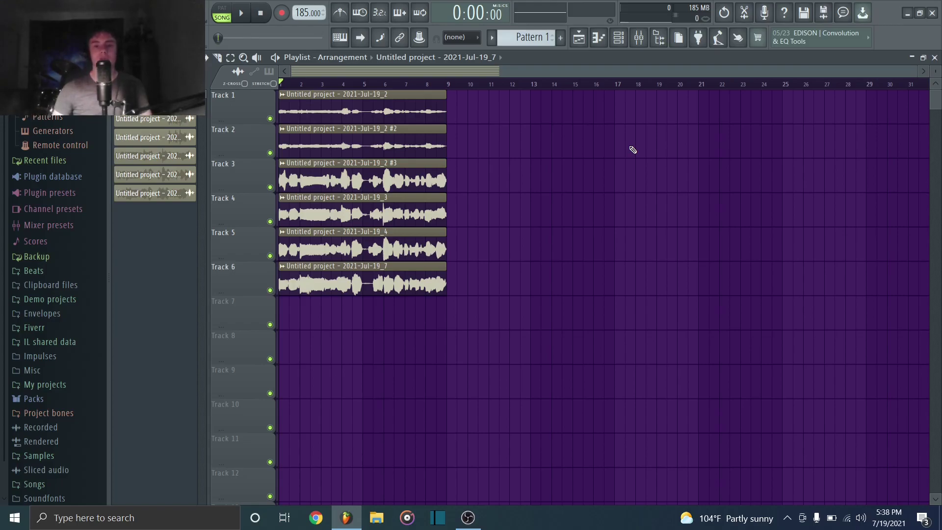
pyautogui.click(618, 37)
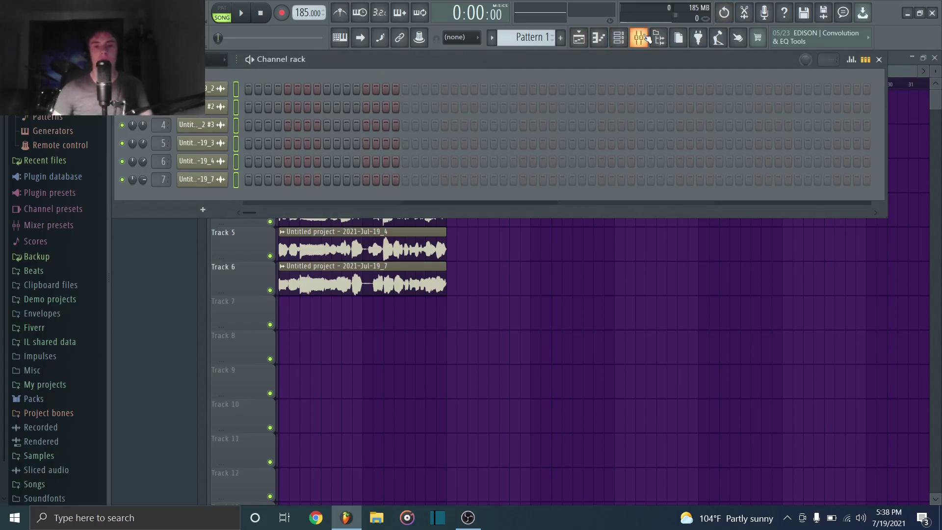
# Open the Mixer, preview the vocals with vocal bus2 selected, then select vocal insert 2.
pyautogui.click(639, 37)
pyautogui.click(229, 186)
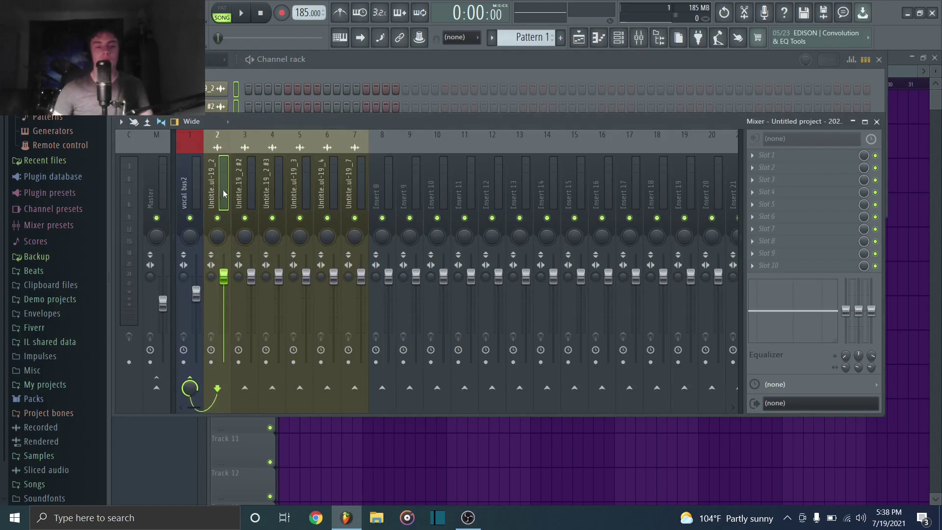
pyautogui.click(190, 182)
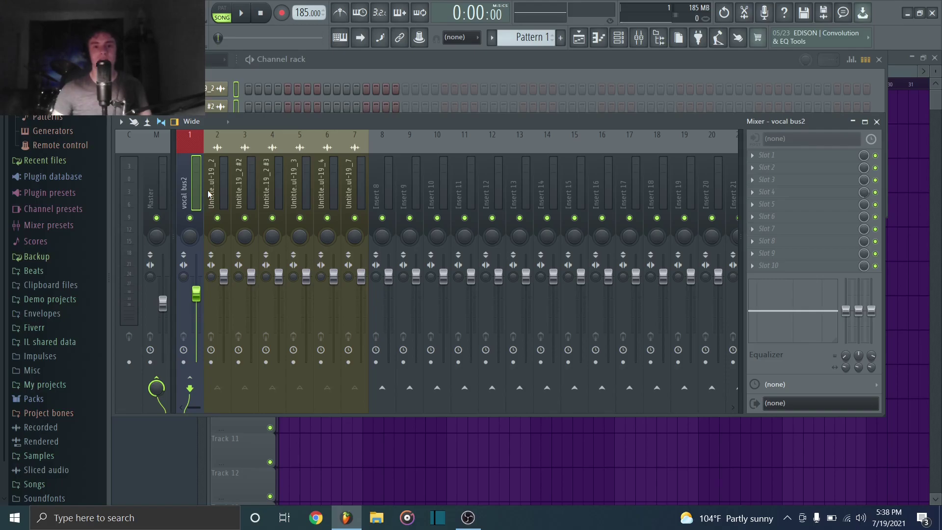
pyautogui.press('space')
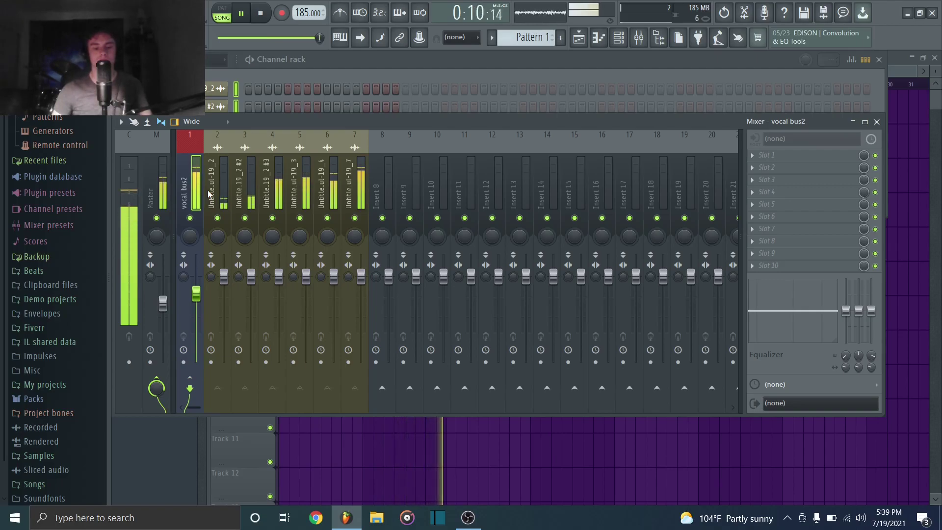
pyautogui.press('space')
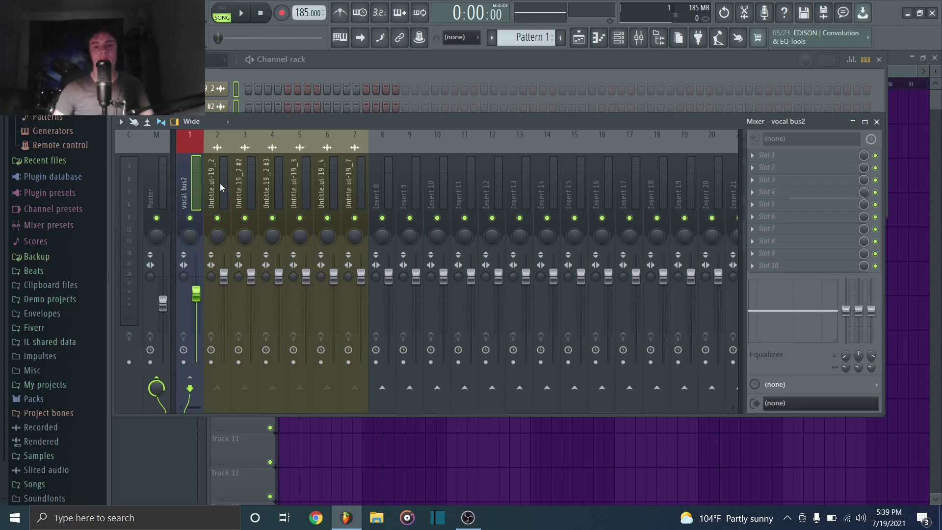
pyautogui.click(220, 183)
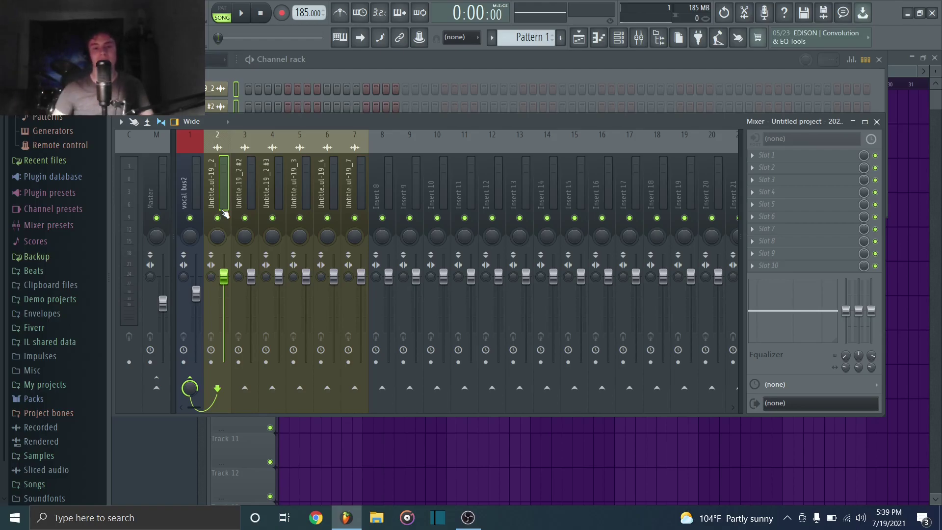
# Load Fruity Parametric EQ 2 into Slot 1 and apply the 20Hz + 18kHz cut preset.
pyautogui.click(784, 162)
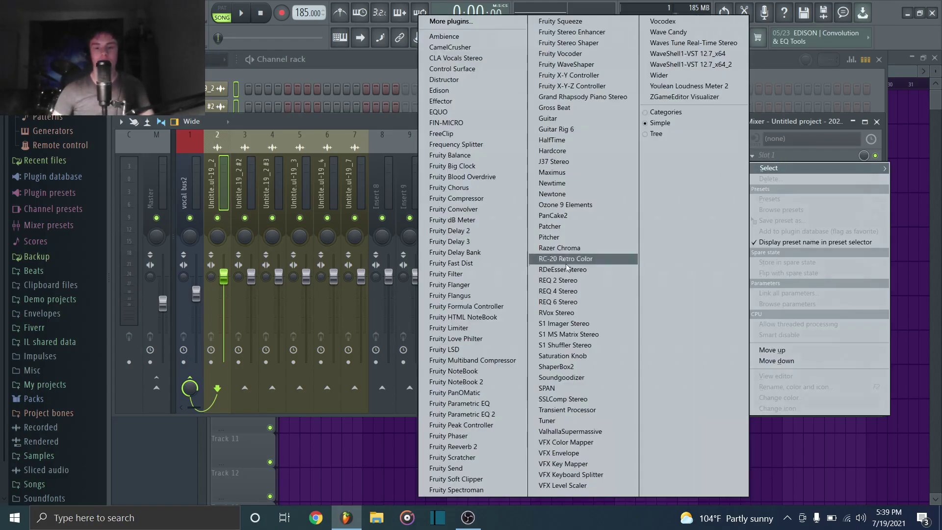
pyautogui.click(448, 414)
pyautogui.moveTo(259, 188); pyautogui.dragTo(352, 188)
pyautogui.click(797, 157)
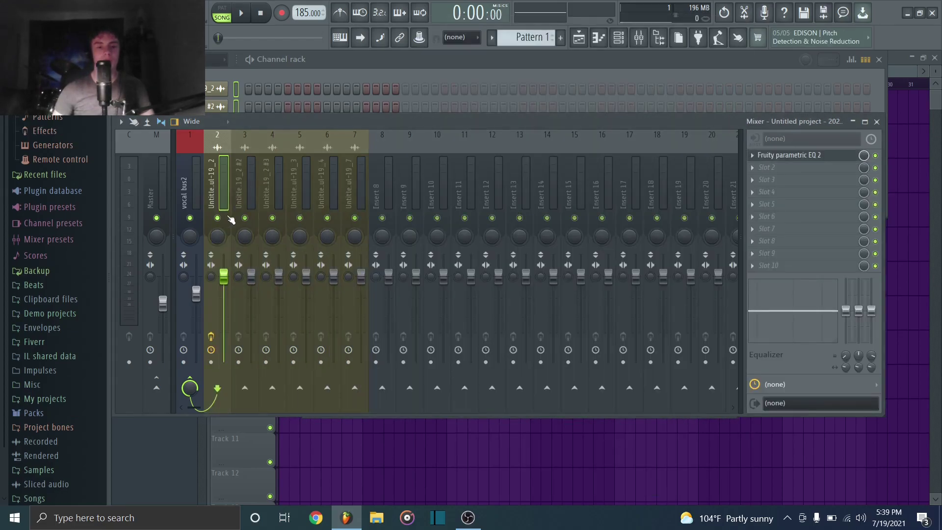
pyautogui.click(797, 156)
pyautogui.click(675, 144)
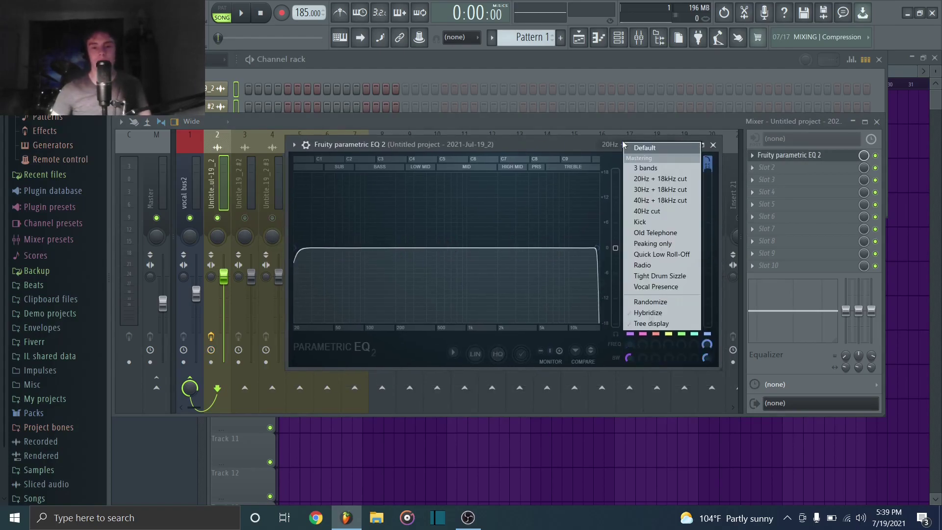
pyautogui.click(626, 144)
pyautogui.click(565, 149)
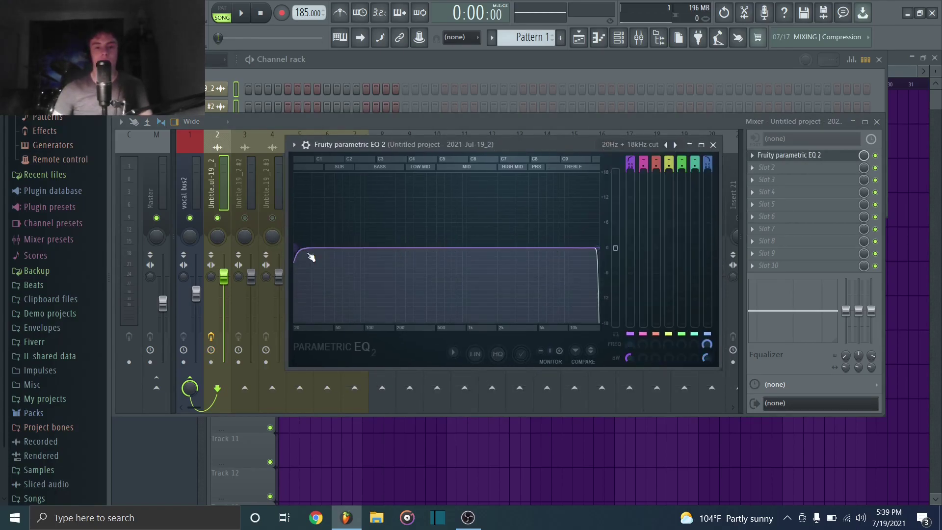
# Raise the EQ's low cut and lower its high cut while auditioning the vocal.
pyautogui.moveTo(298, 249)
pyautogui.mouseDown()
pyautogui.moveTo(378, 248)
pyautogui.moveTo(295, 248)
pyautogui.mouseUp()
pyautogui.moveTo(597, 248)
pyautogui.mouseDown()
pyautogui.moveTo(522, 248)
pyautogui.moveTo(597, 247)
pyautogui.mouseUp()
pyautogui.press('space')
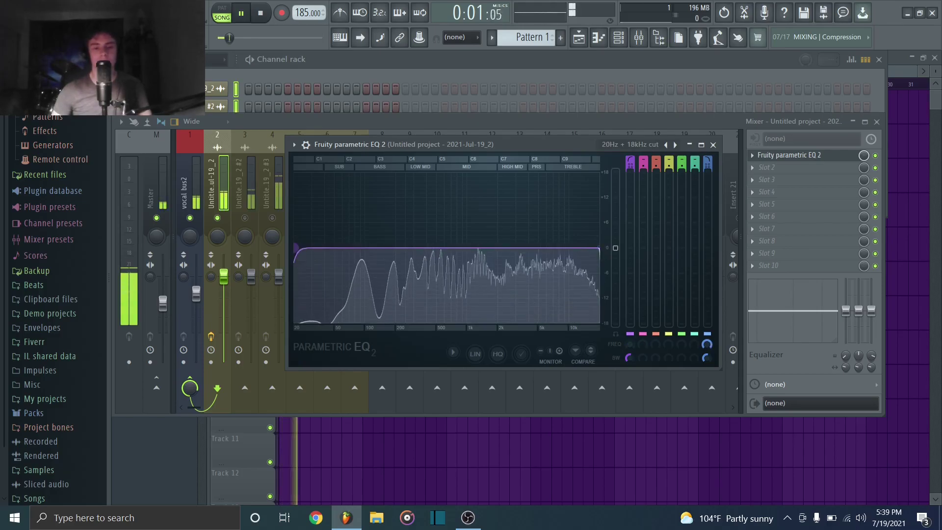
pyautogui.moveTo(319, 250); pyautogui.dragTo(362, 248)
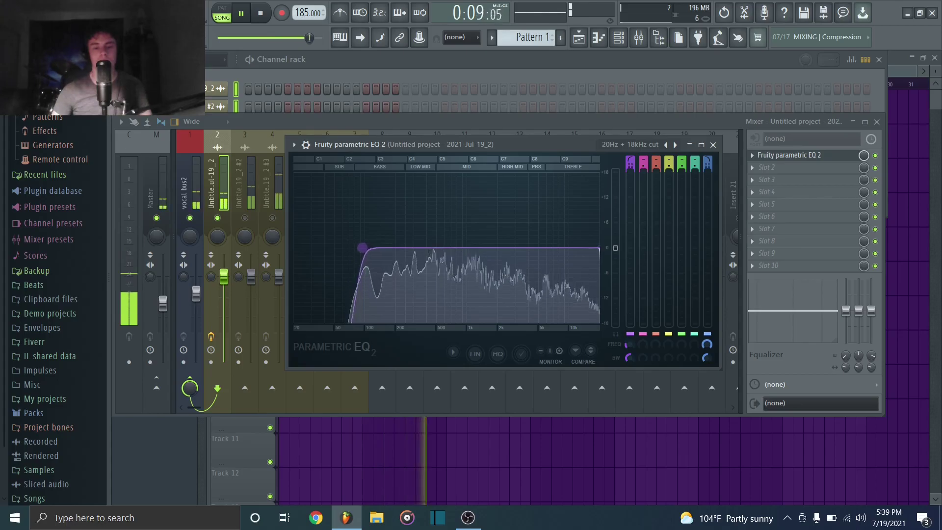
pyautogui.moveTo(599, 248); pyautogui.dragTo(565, 247)
pyautogui.press('space')
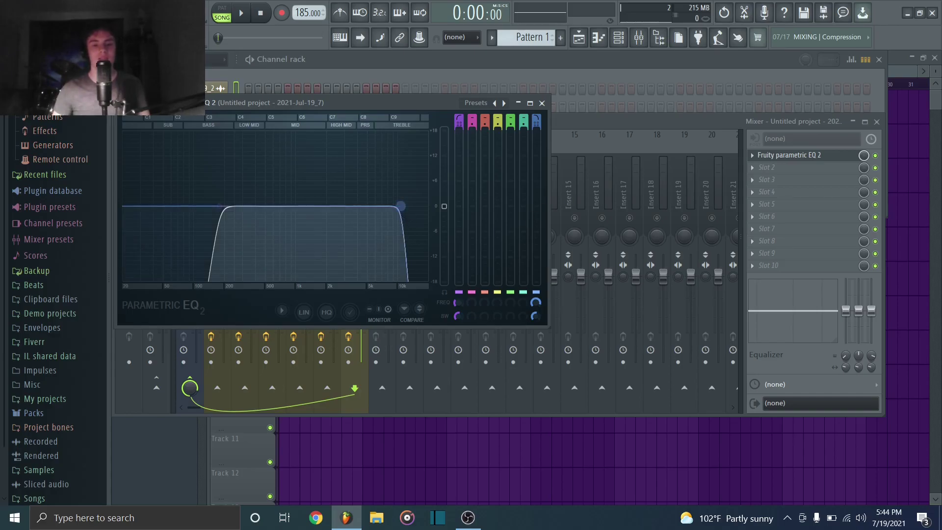
# Raise the EQ high cut to just above 10 kHz, leaving roughly a 100 Hz–10 kHz band.
pyautogui.moveTo(401, 205); pyautogui.dragTo(414, 206)
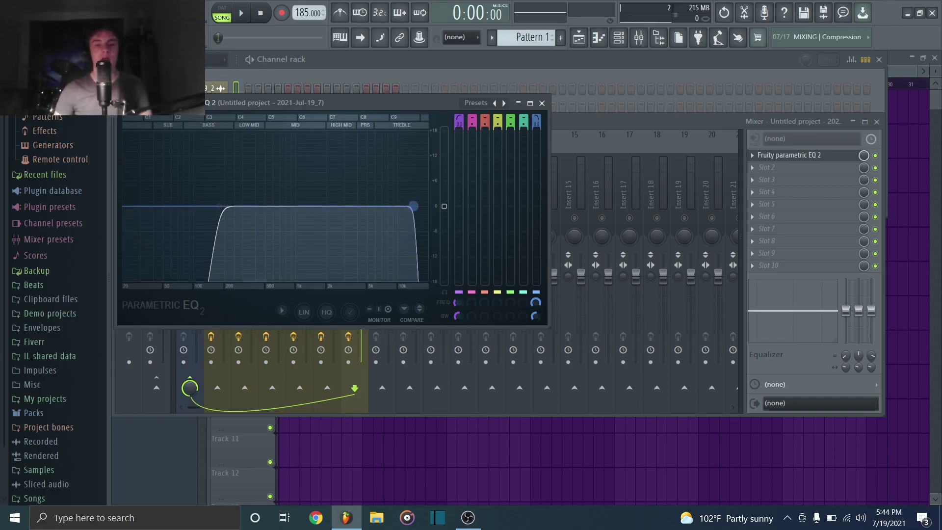
pyautogui.press('space')
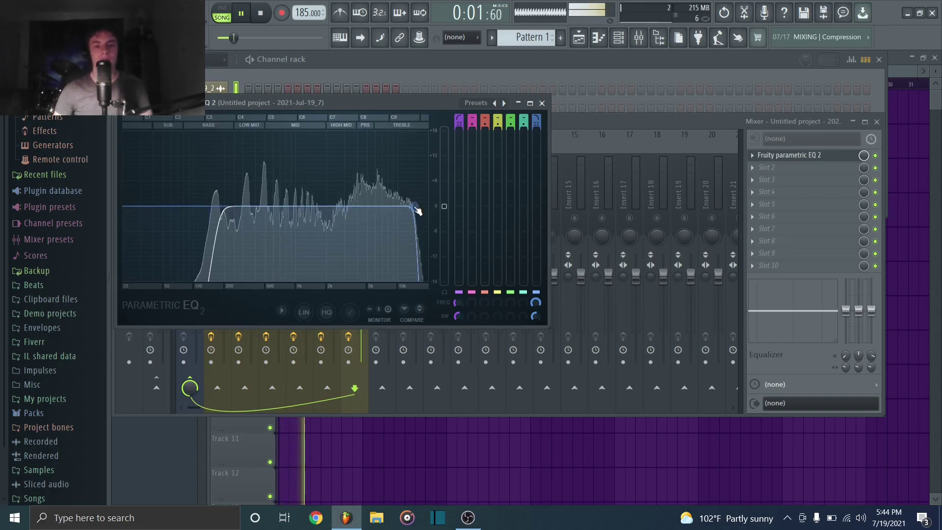
pyautogui.press('space')
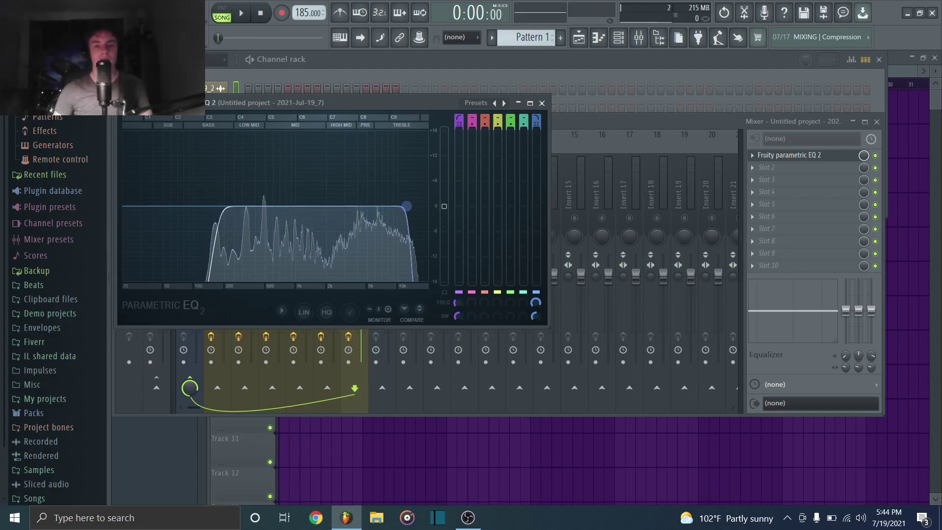
pyautogui.press('space')
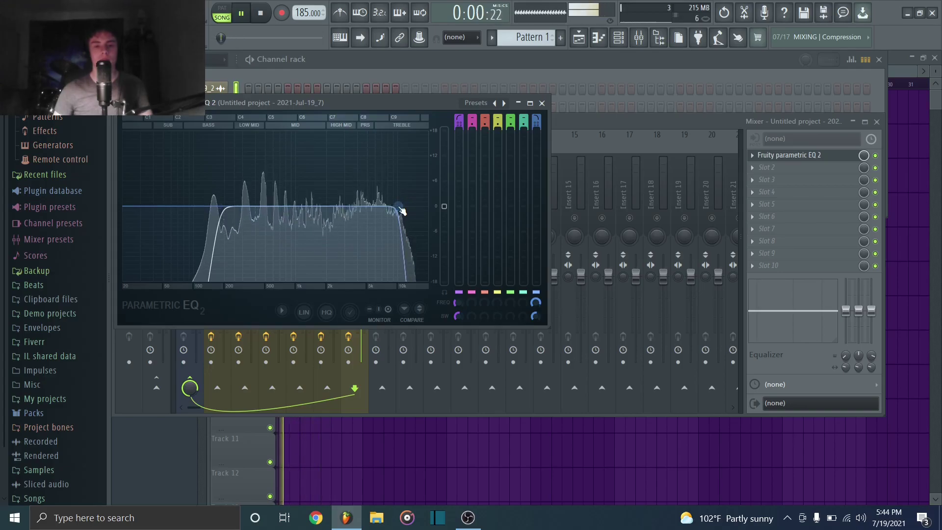
pyautogui.press('space')
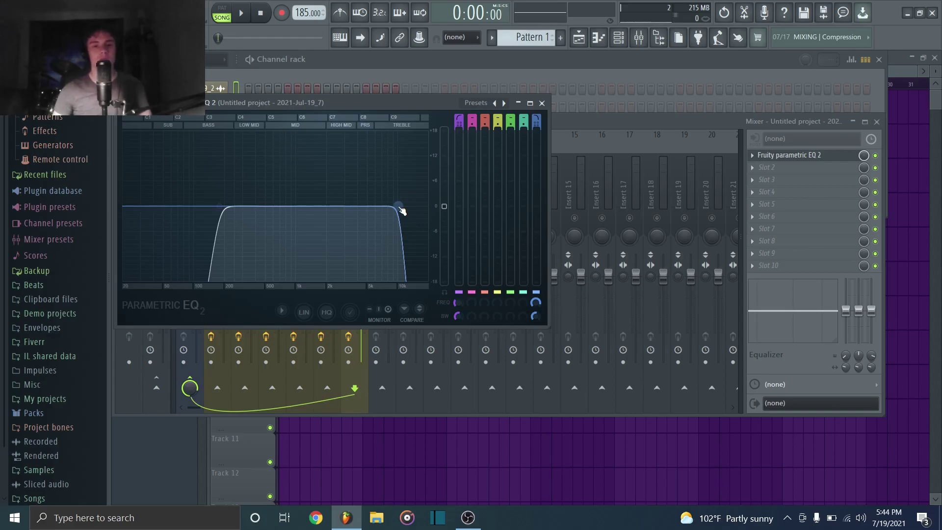
pyautogui.moveTo(401, 211); pyautogui.dragTo(415, 212)
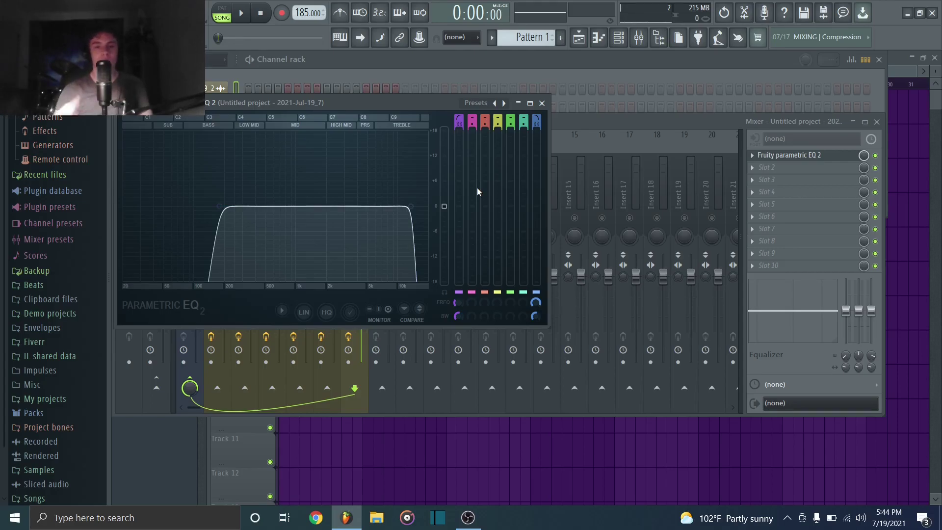
# Close the EQ, solo insert 4 then undo it, and play the vocals to check their balance.
pyautogui.click(518, 103)
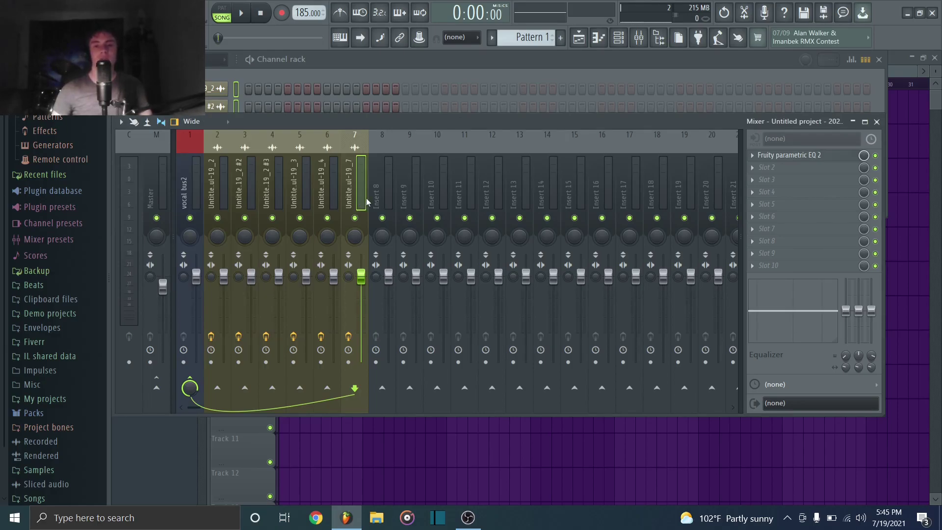
pyautogui.rightClick(273, 217)
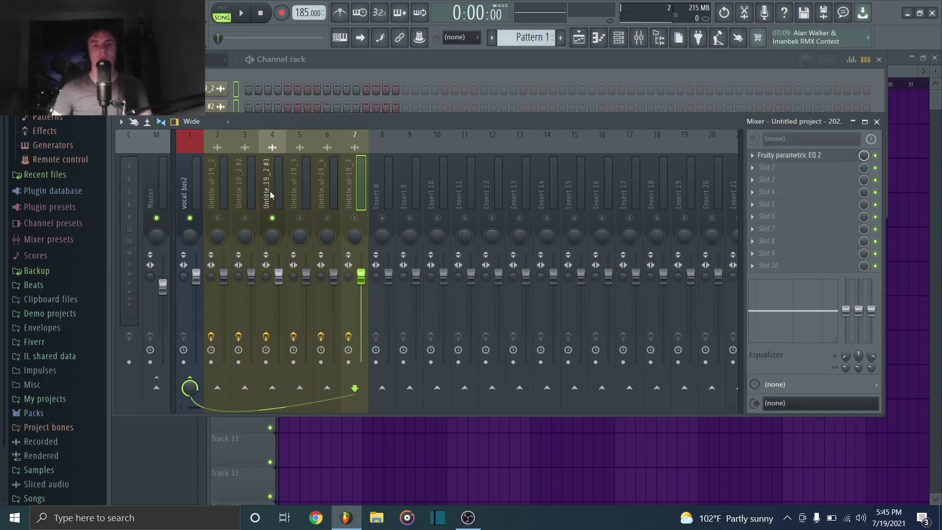
pyautogui.hotkey('ctrl', 'z')
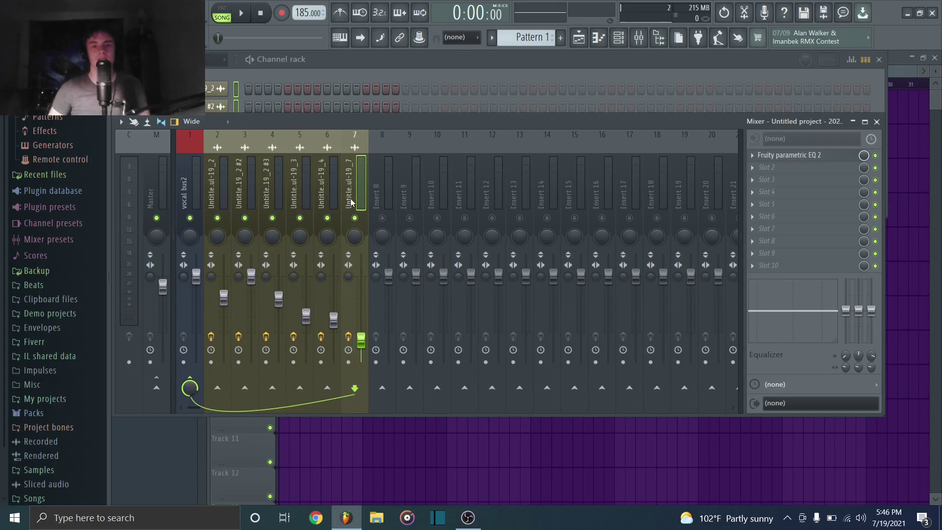
pyautogui.press('space')
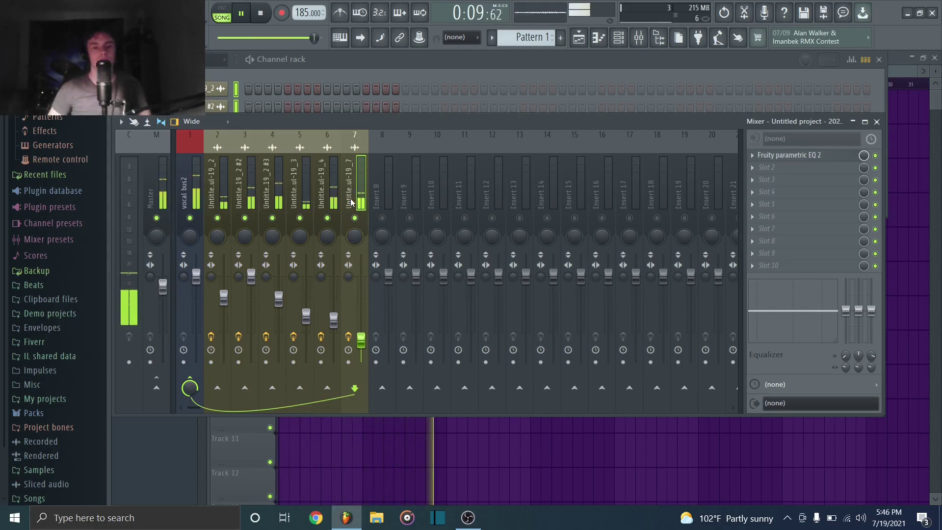
pyautogui.press('space')
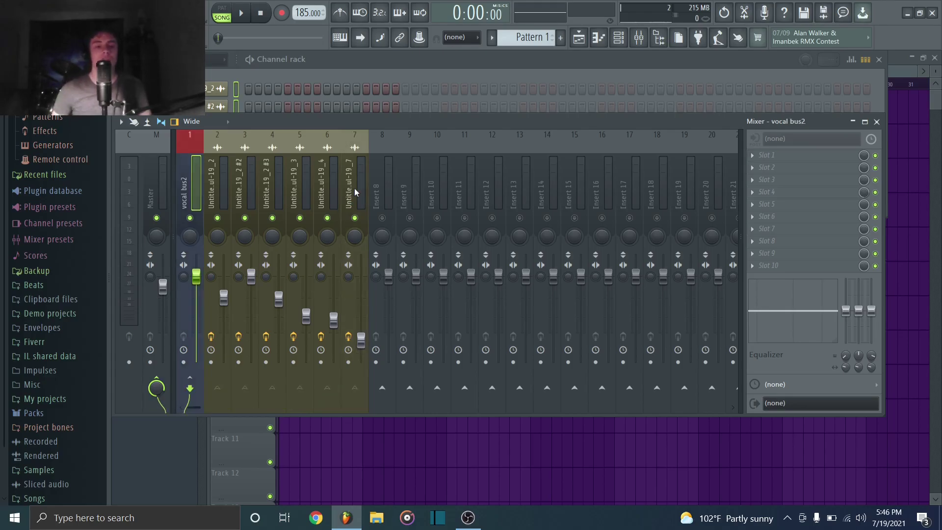
# Load Maximus into vocal bus2's first slot and show its frequency band display.
pyautogui.click(241, 196)
pyautogui.click(216, 196)
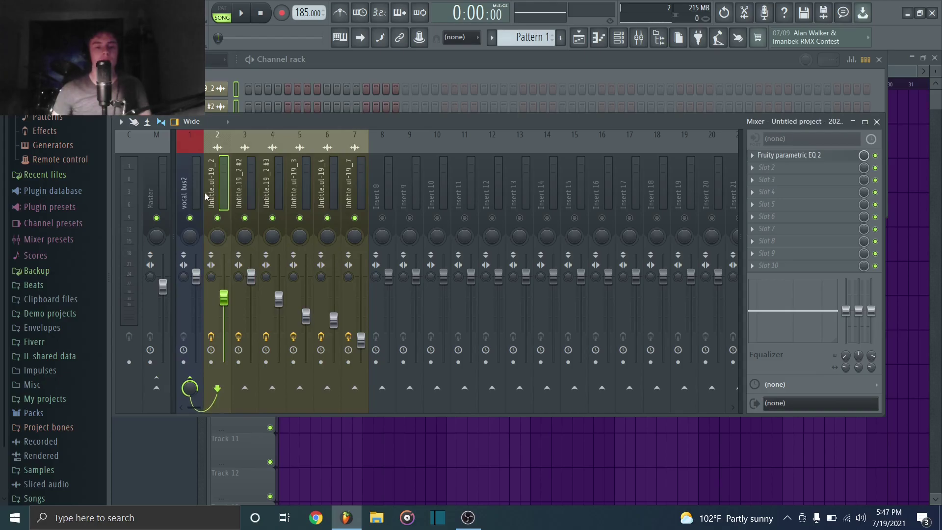
pyautogui.click(199, 193)
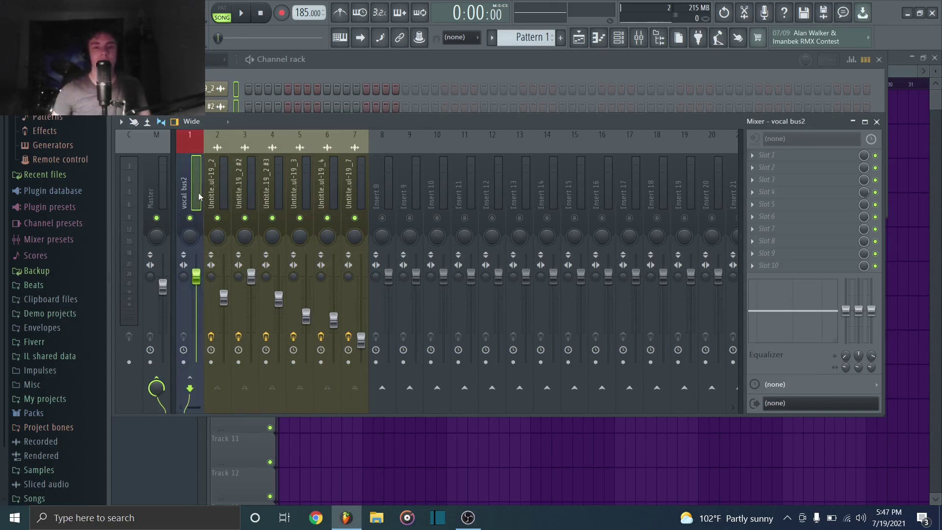
pyautogui.click(772, 155)
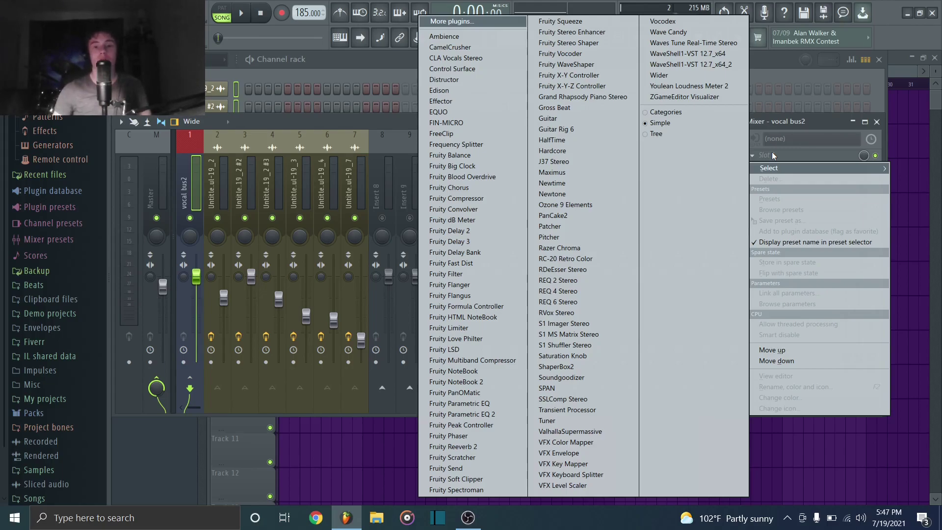
pyautogui.click(552, 173)
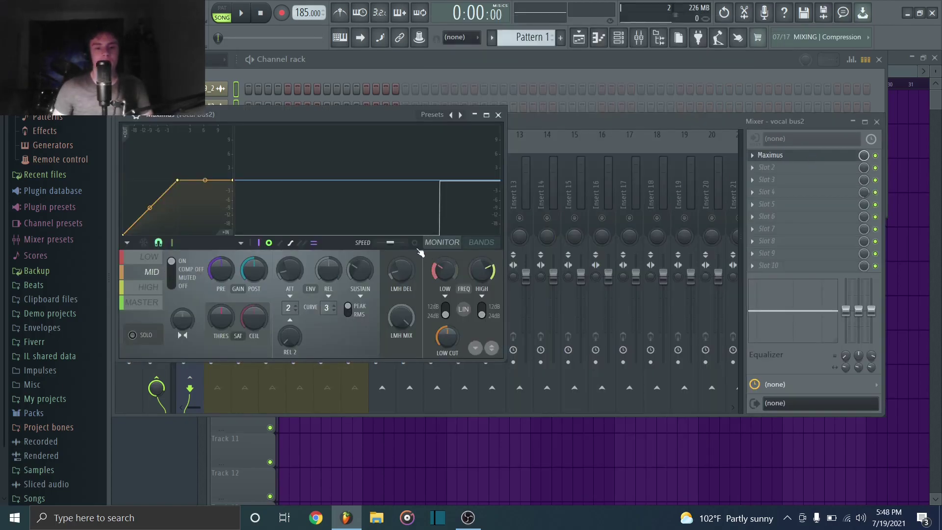
pyautogui.click(415, 243)
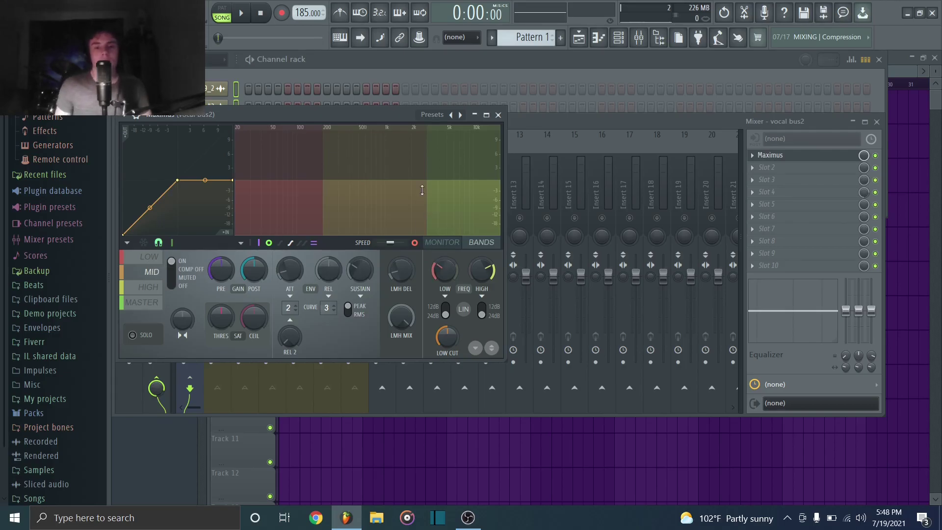
# Drag Maximus's MID/HIGH and LOW/MID crossovers toward the high frequencies and preview the bus.
pyautogui.moveTo(426, 182); pyautogui.dragTo(473, 182)
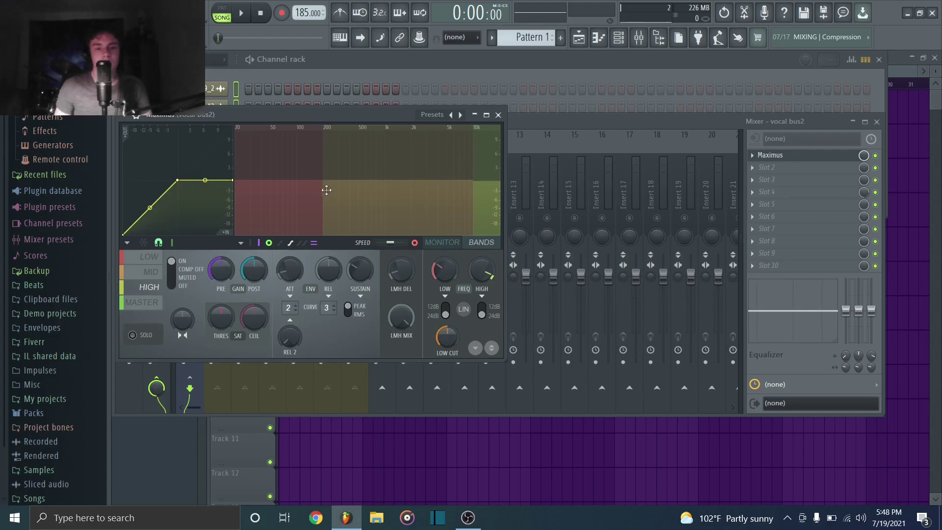
pyautogui.moveTo(322, 193); pyautogui.dragTo(396, 190)
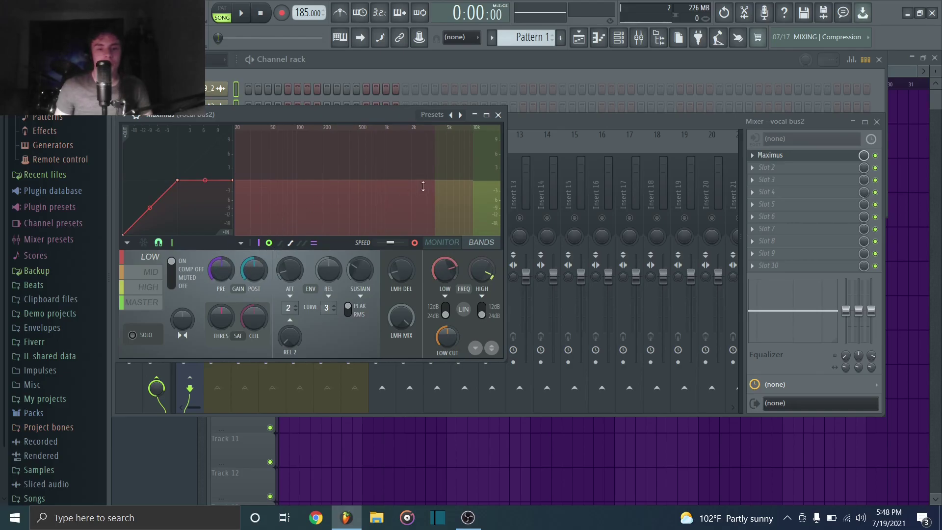
pyautogui.moveTo(434, 181); pyautogui.dragTo(434, 181)
pyautogui.click(474, 194)
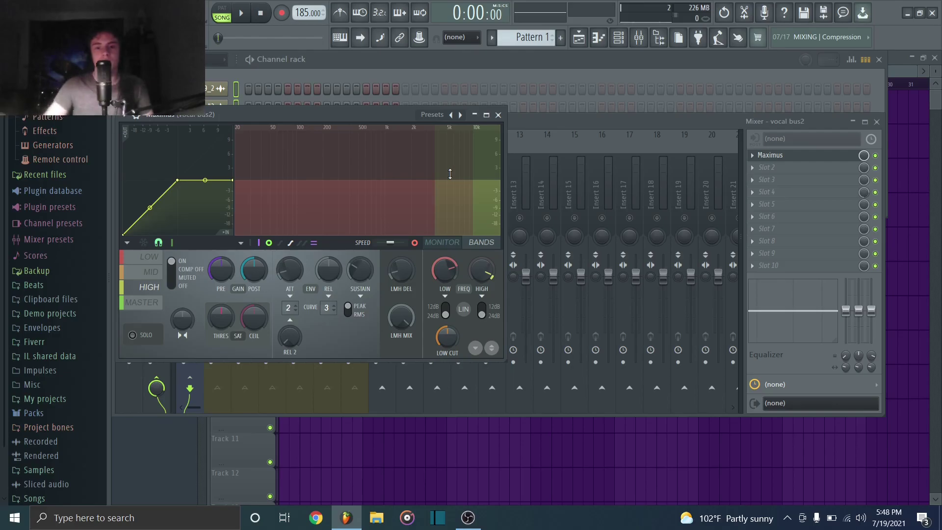
pyautogui.press('space')
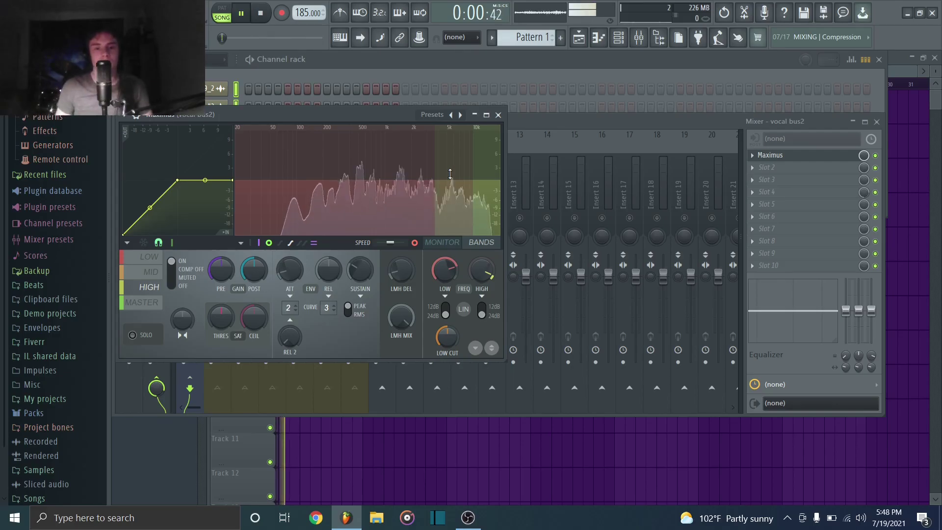
pyautogui.press('space')
# Turn on band SOLO and audition the mid and high bands in turn.
pyautogui.click(451, 202)
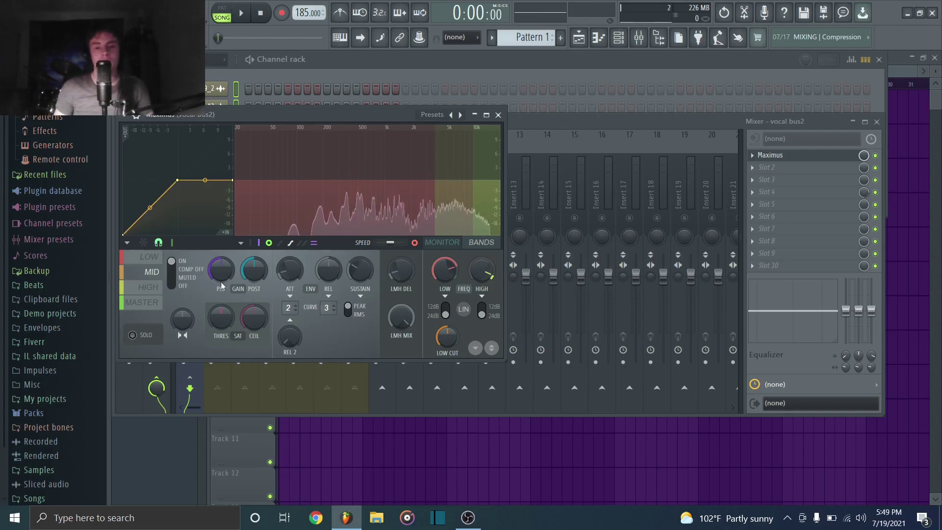
pyautogui.click(142, 335)
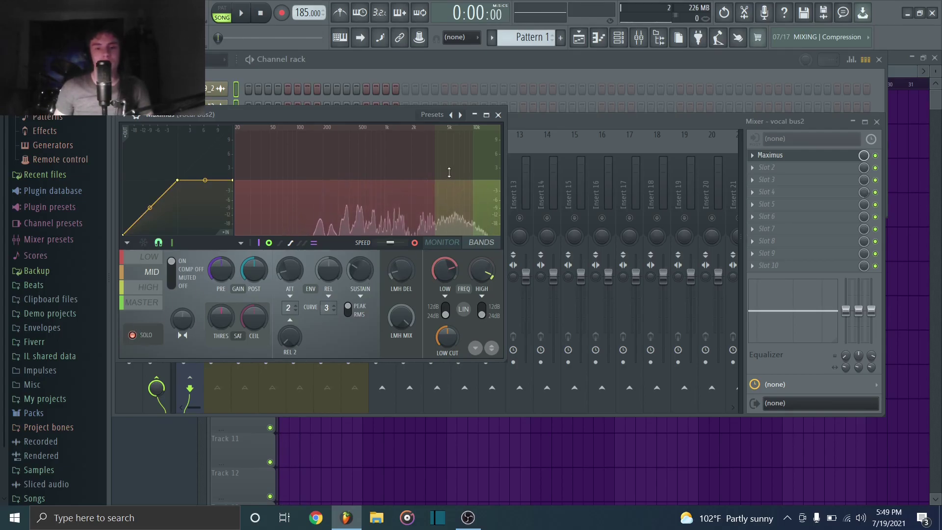
pyautogui.press('space')
pyautogui.press('space')
pyautogui.click(471, 188)
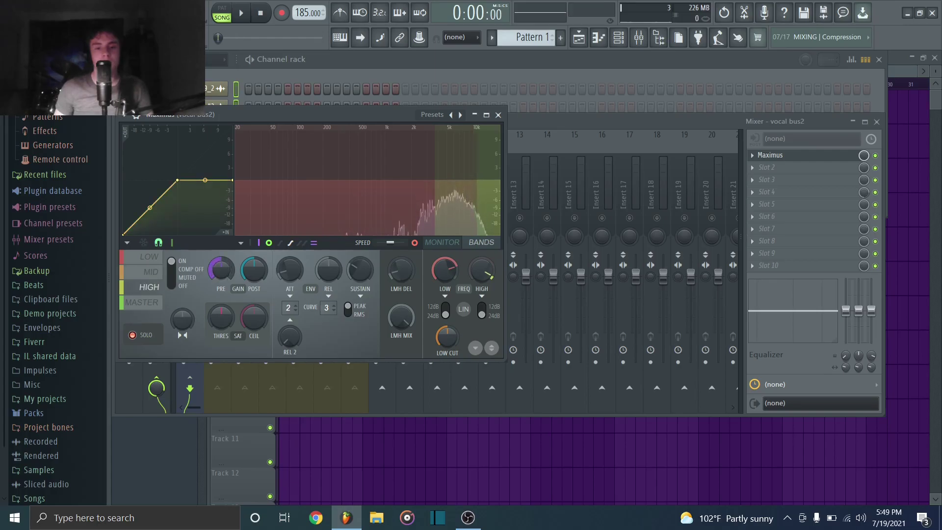
pyautogui.press('space')
pyautogui.click(457, 195)
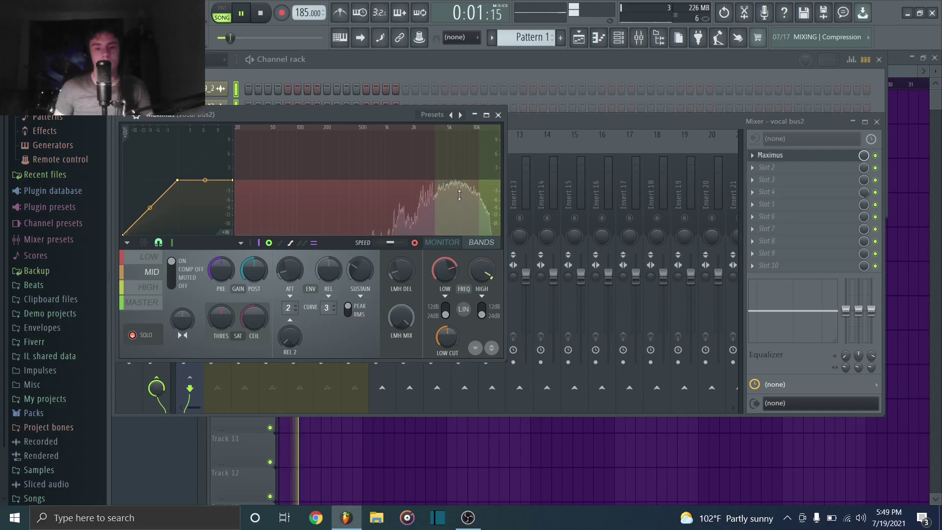
pyautogui.press('space')
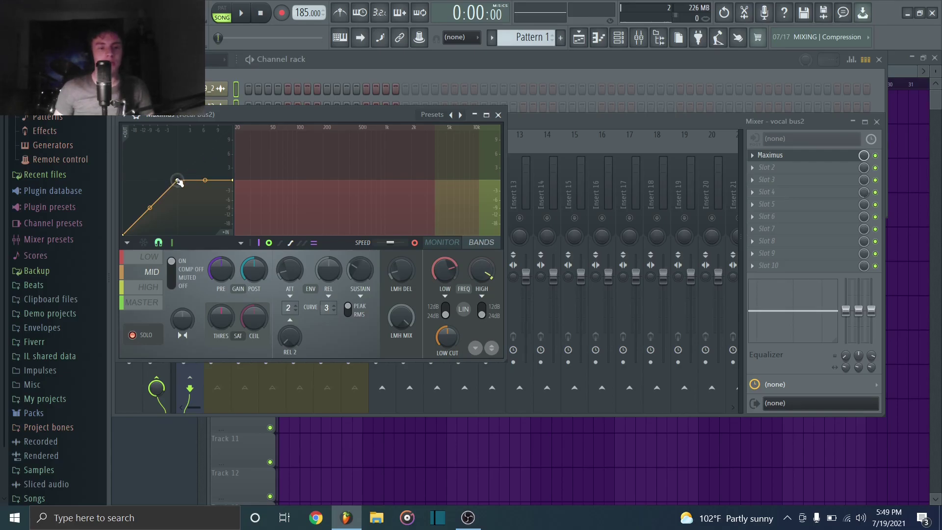
# Drag the mid-band curve's knee and lowest point into the lower-left corner, then lower its middle point.
pyautogui.moveTo(178, 182); pyautogui.dragTo(168, 193)
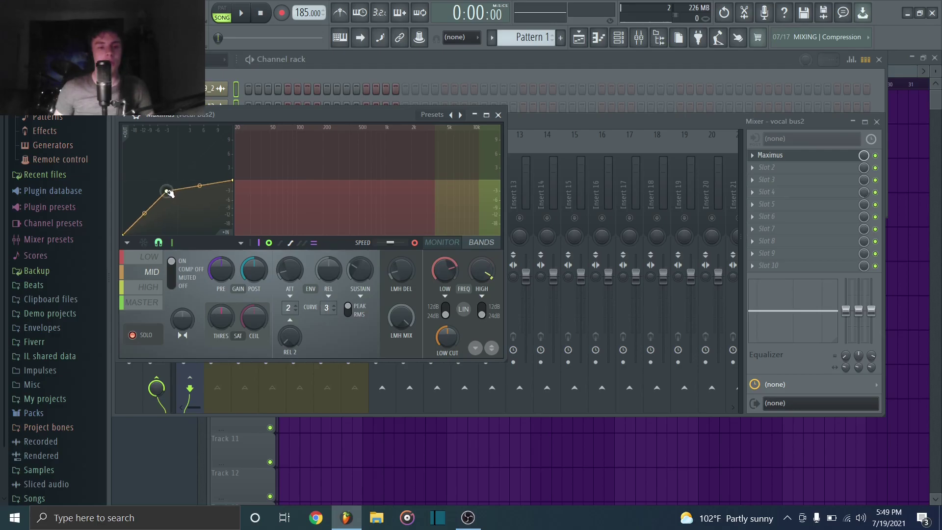
pyautogui.moveTo(169, 193); pyautogui.dragTo(133, 224)
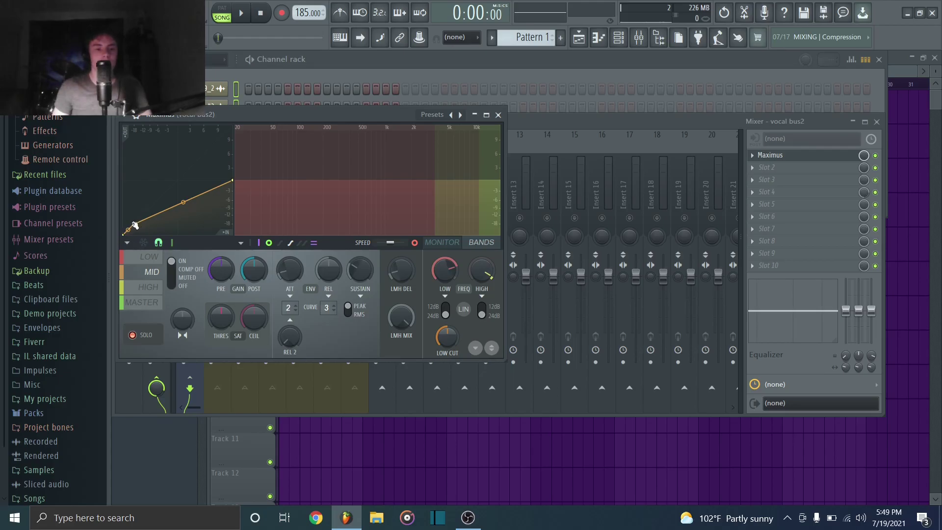
pyautogui.moveTo(134, 225); pyautogui.dragTo(125, 230)
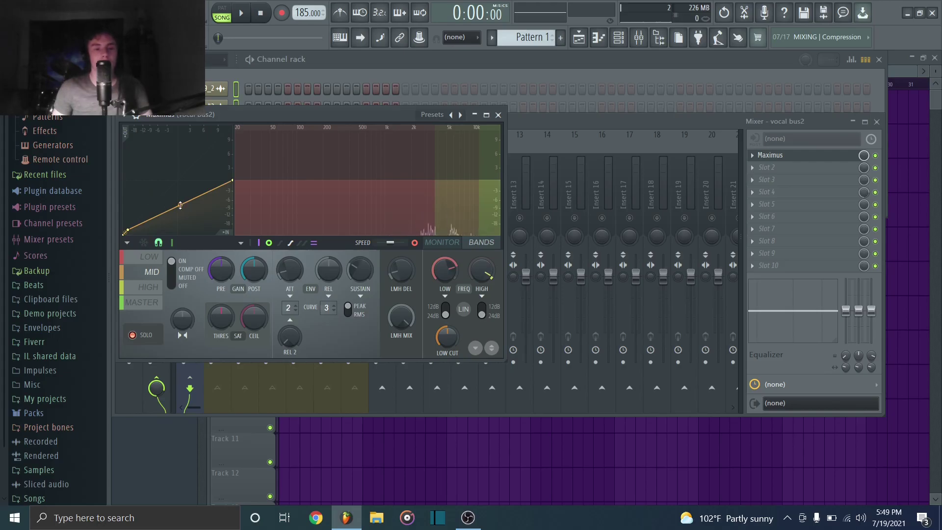
pyautogui.moveTo(180, 205); pyautogui.dragTo(181, 219)
# Replace Maximus on vocal bus2 with WaveShell and load the R DeEsser from it.
pyautogui.click(498, 114)
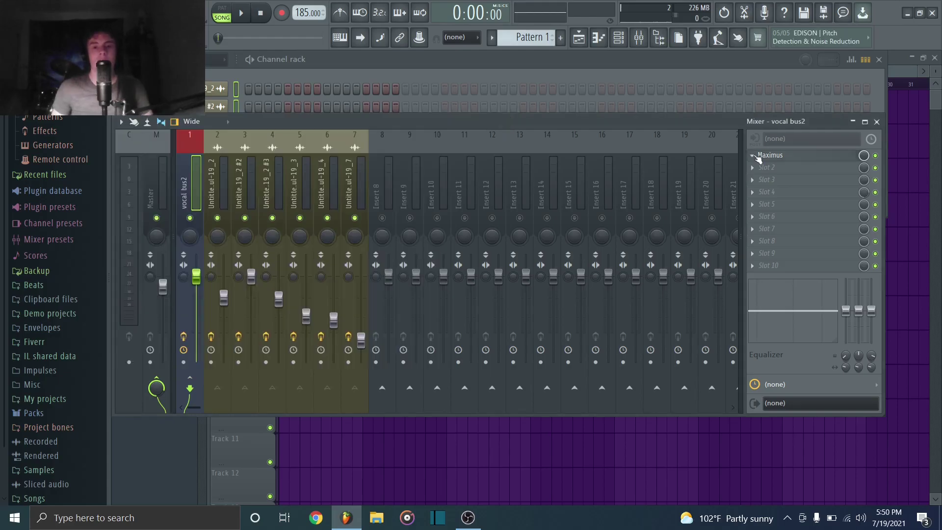
pyautogui.click(752, 156)
pyautogui.moveTo(761, 170)
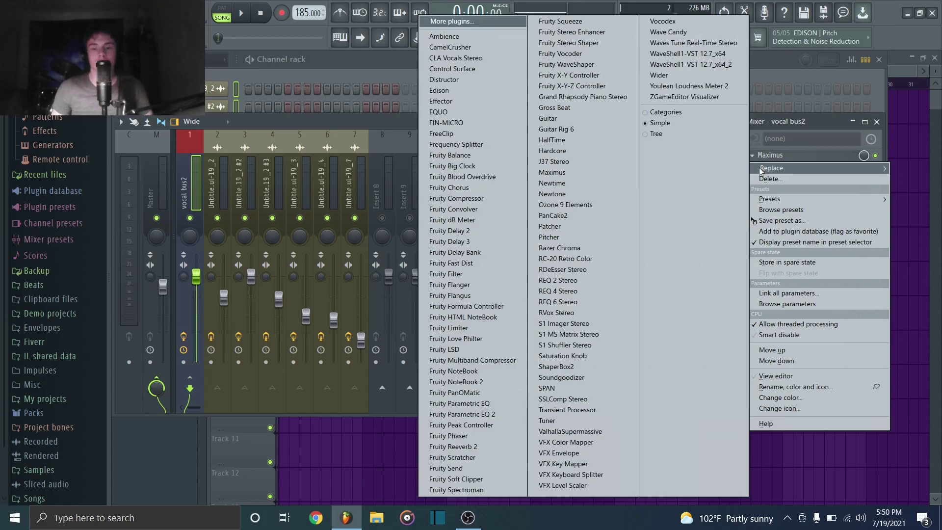
pyautogui.click(714, 54)
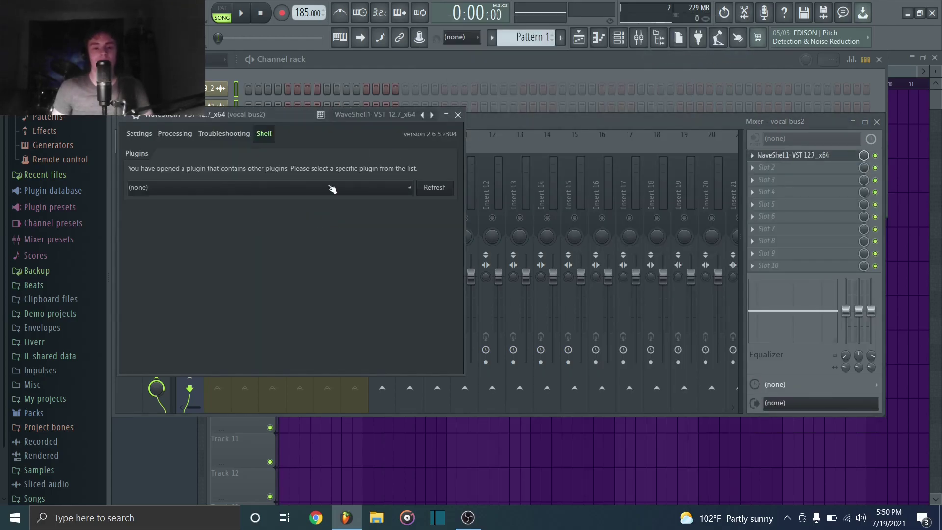
pyautogui.click(326, 185)
pyautogui.click(381, 223)
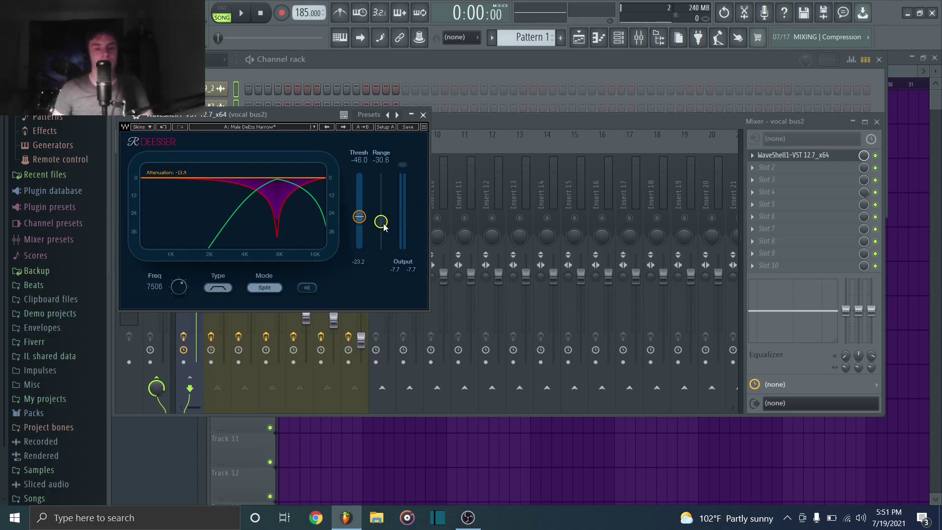
# Raise the de-esser range to -27.9, preview it, and close the plugin window.
pyautogui.moveTo(384, 226); pyautogui.dragTo(384, 222)
pyautogui.press('space')
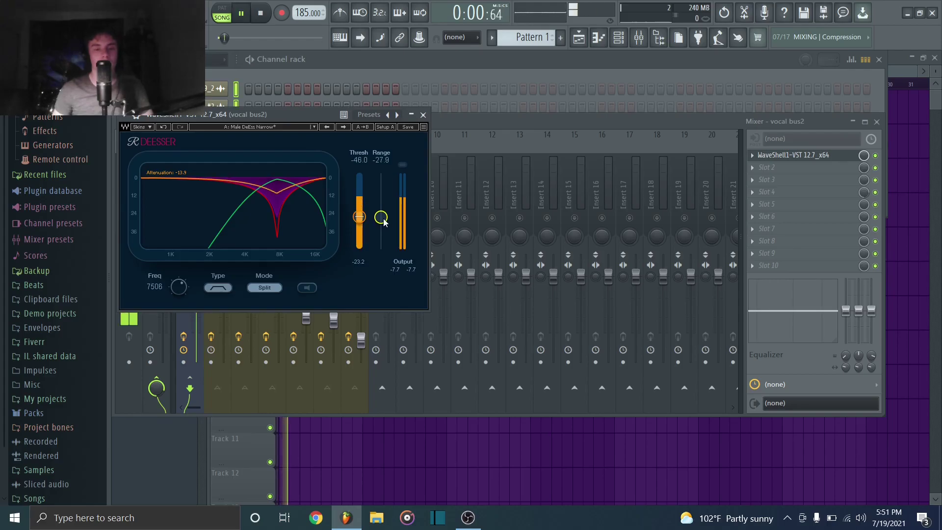
pyautogui.press('space')
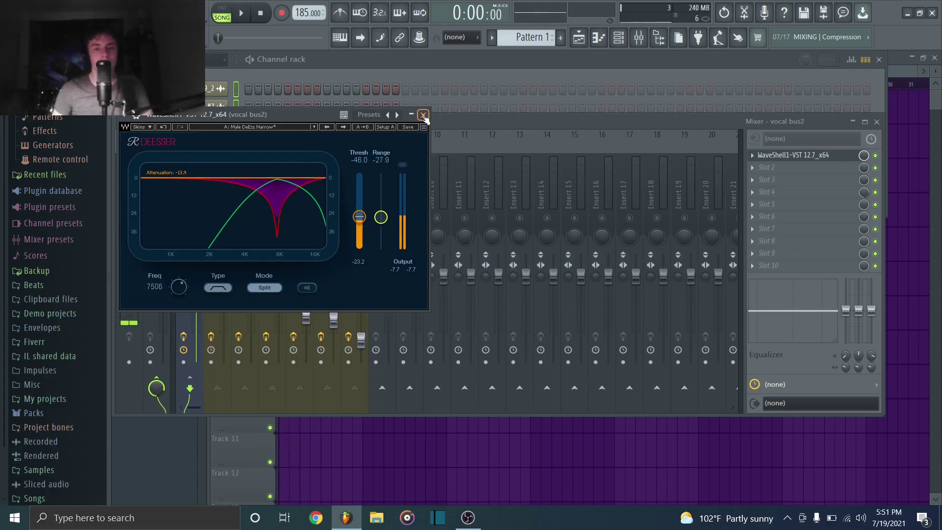
pyautogui.click(423, 115)
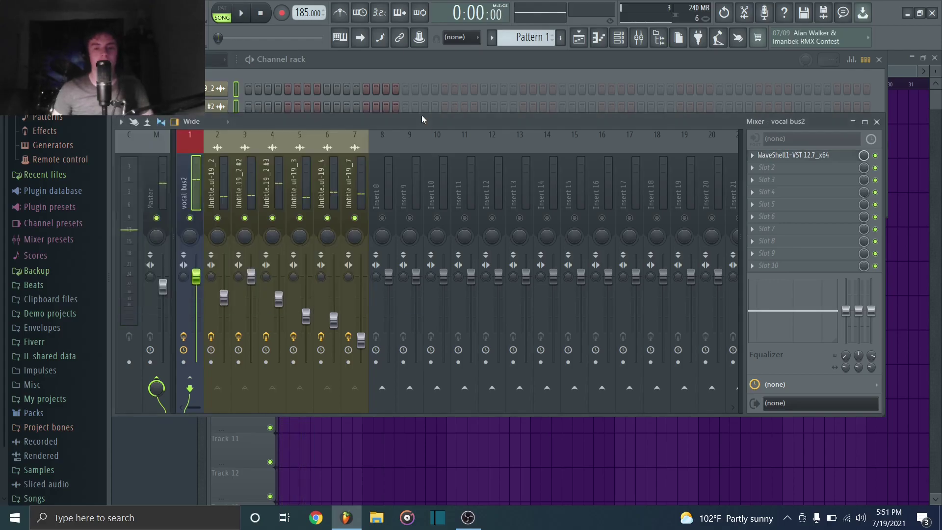
# Select vocal insert 2 and open its Waves Tune Real-Time plugin.
pyautogui.click(218, 189)
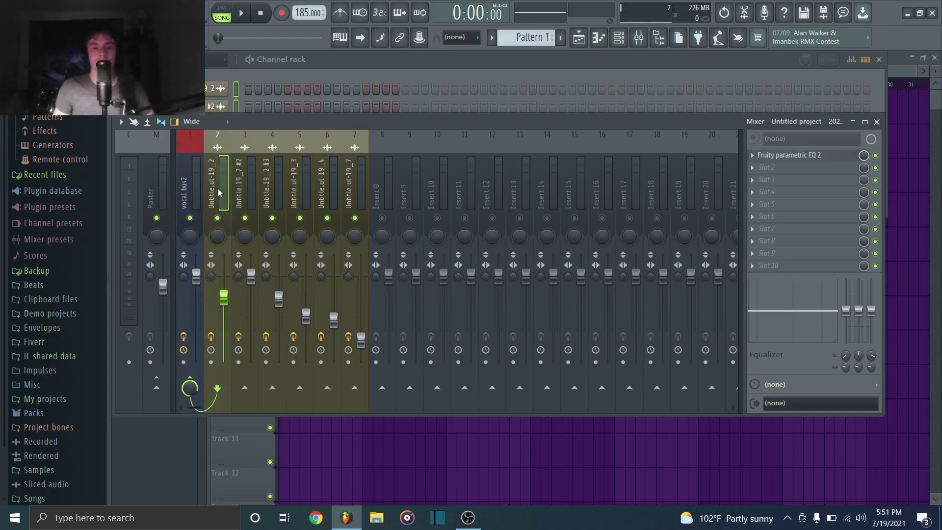
pyautogui.click(193, 178)
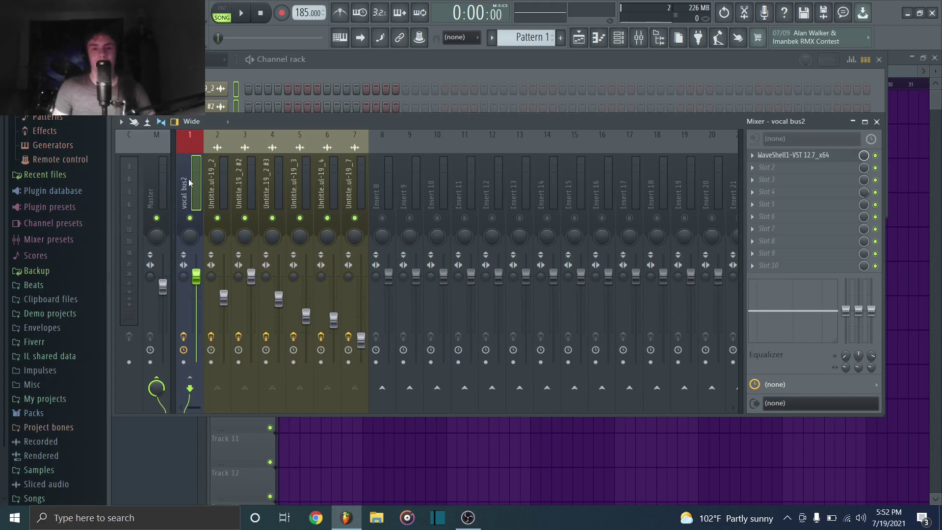
pyautogui.click(213, 183)
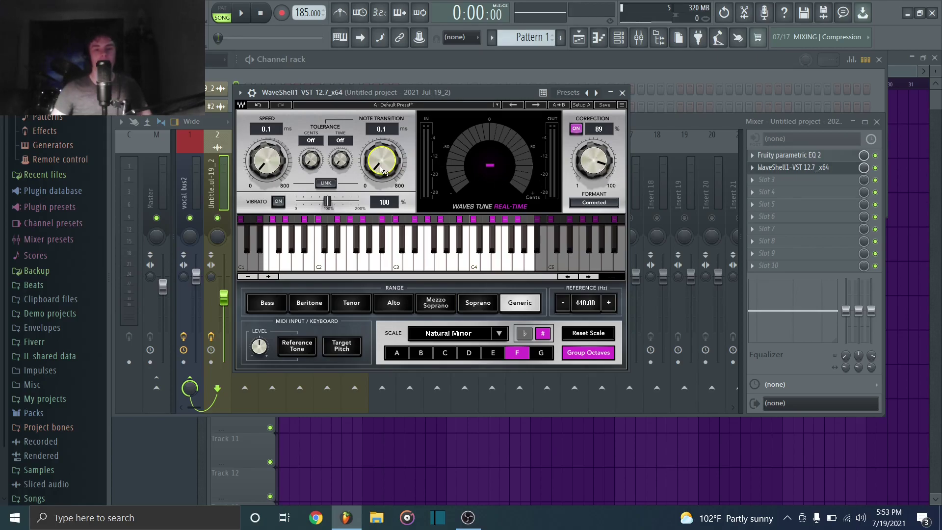
# In Waves Tune, set Tolerance to 20 cents with Time off and Correction at about 99, previewing playback.
pyautogui.moveTo(313, 166); pyautogui.dragTo(312, 154)
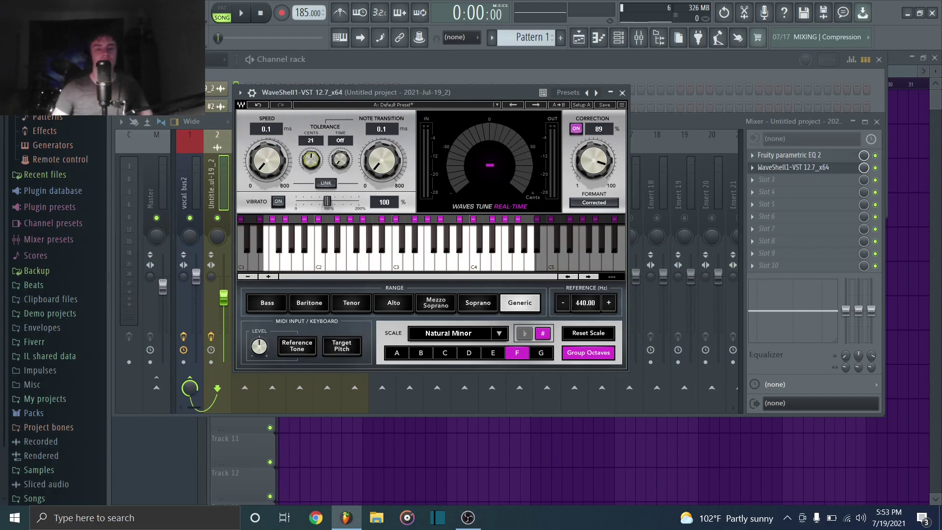
pyautogui.moveTo(340, 160); pyautogui.dragTo(340, 146)
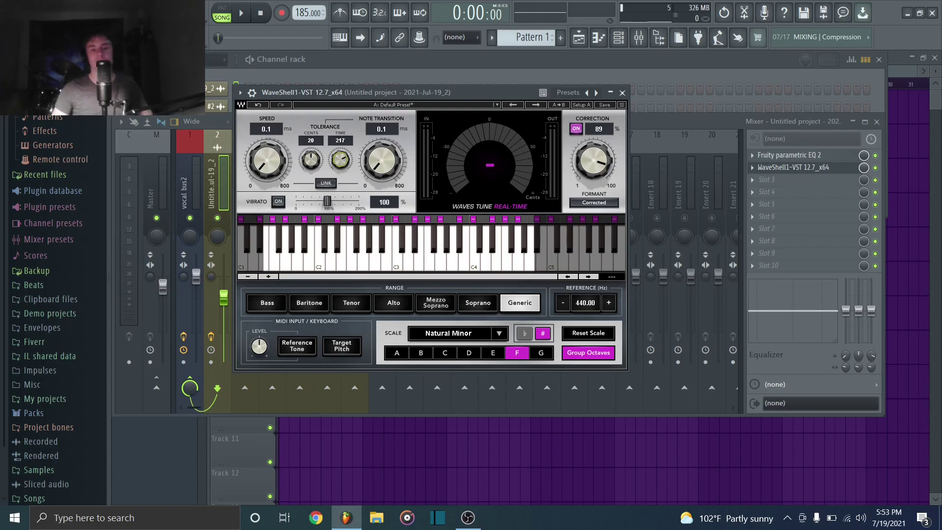
pyautogui.moveTo(340, 146); pyautogui.dragTo(319, 160)
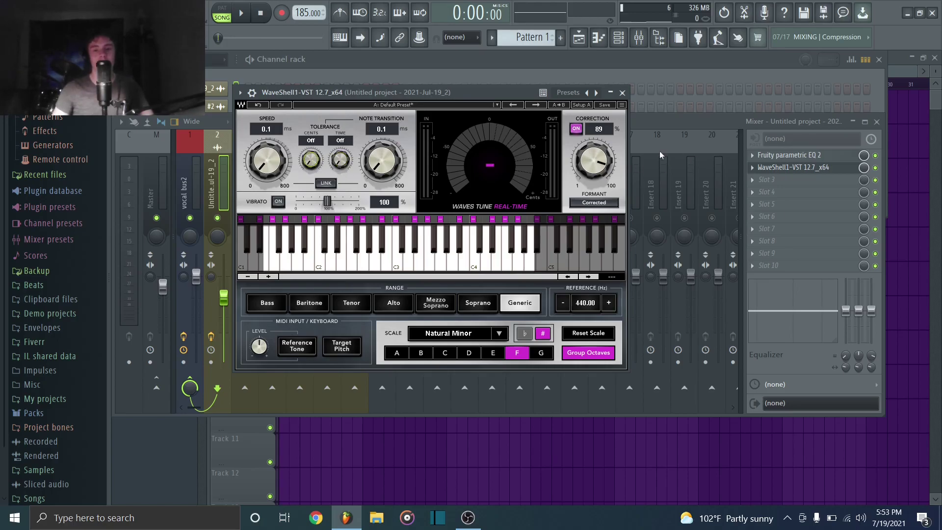
pyautogui.moveTo(594, 162); pyautogui.dragTo(594, 149)
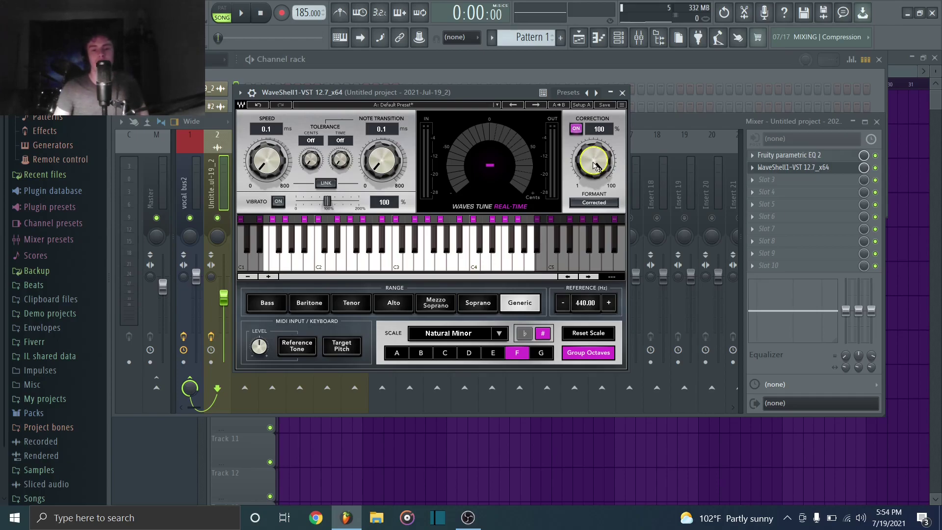
pyautogui.press('space')
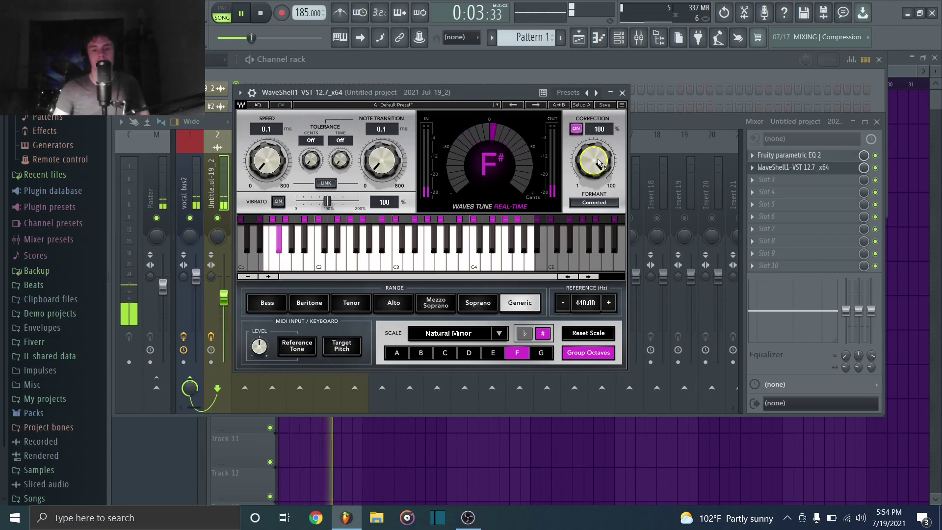
pyautogui.press('space')
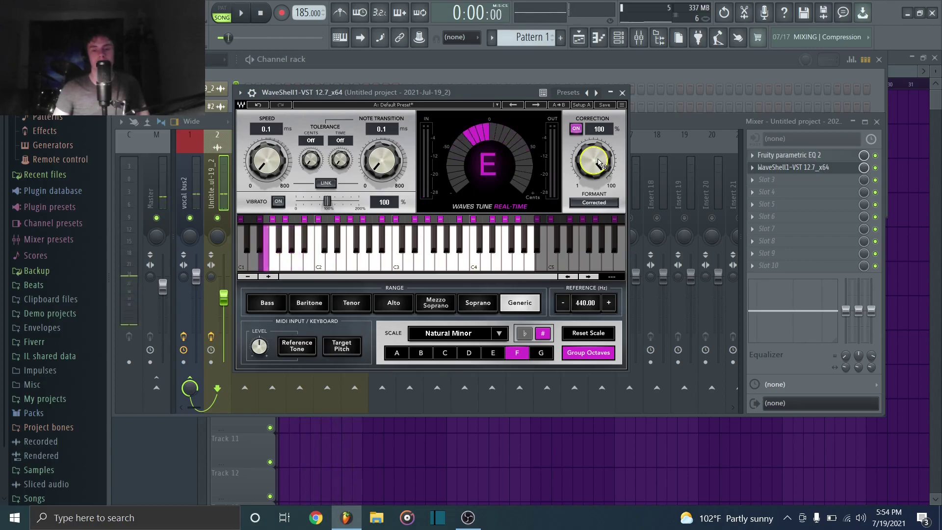
pyautogui.moveTo(599, 163); pyautogui.dragTo(598, 168)
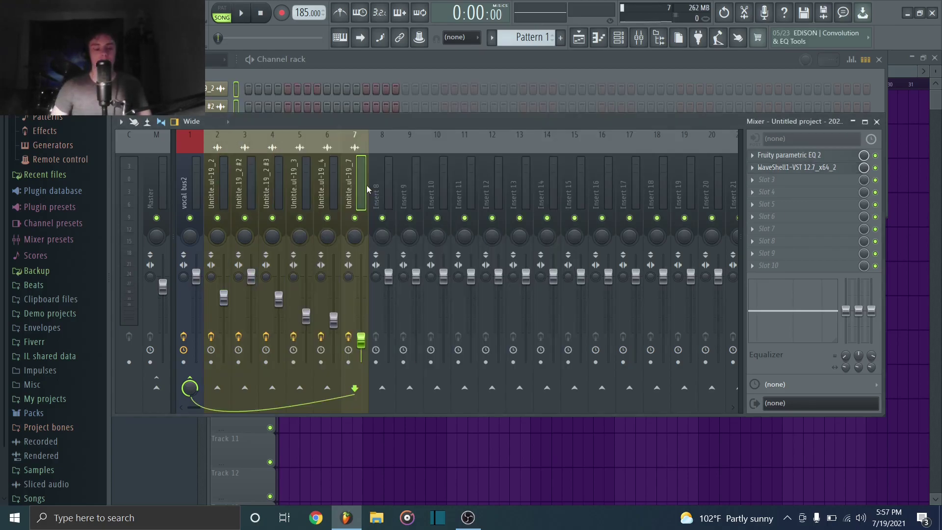
pyautogui.press('space')
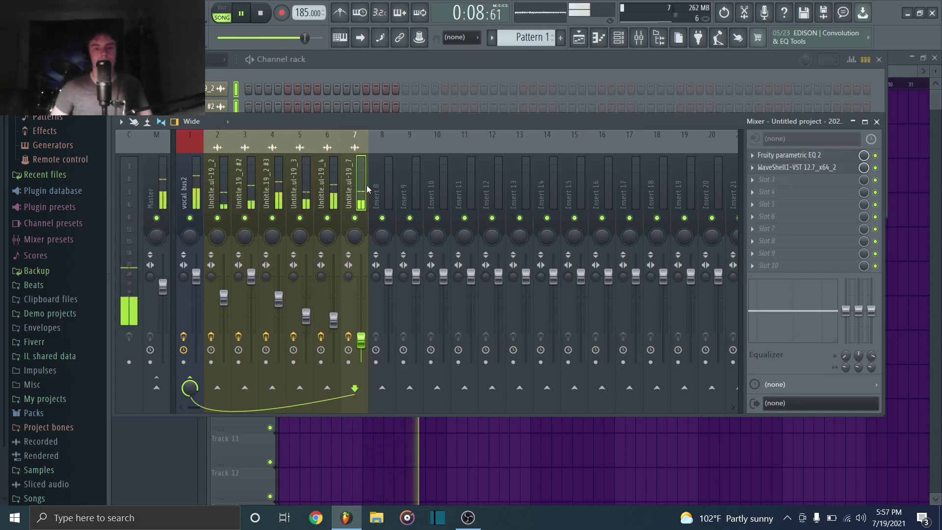
pyautogui.press('space')
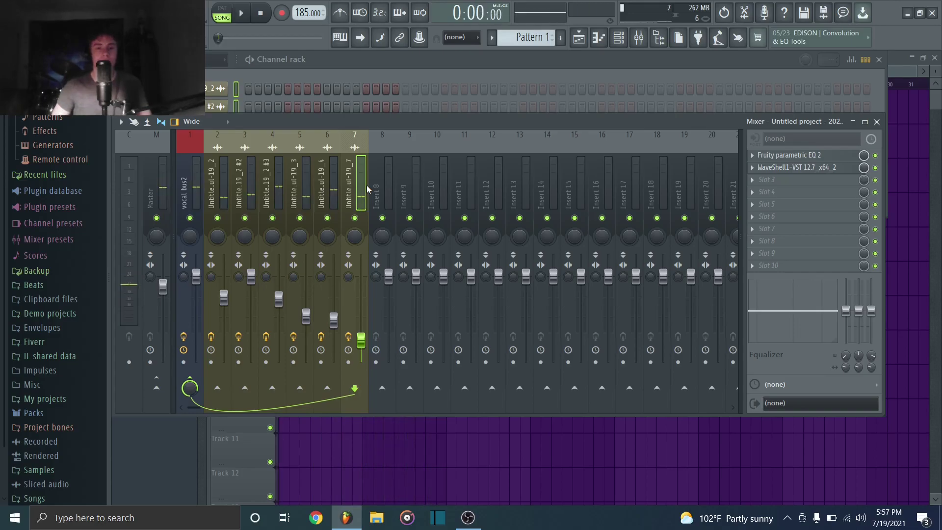
# Load Waves R Vox from WaveShell1-VST 12.7_x64 into Slot 2 of vocal bus2.
pyautogui.click(191, 184)
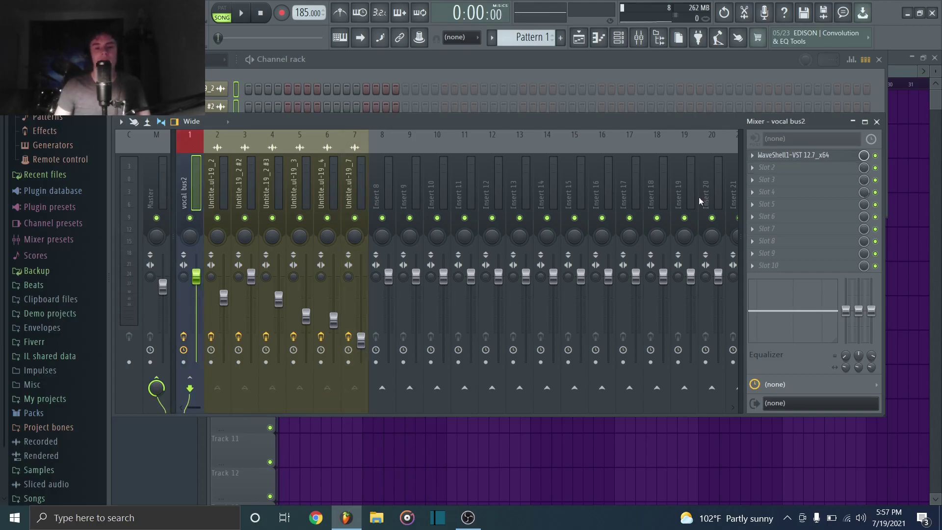
pyautogui.click(778, 167)
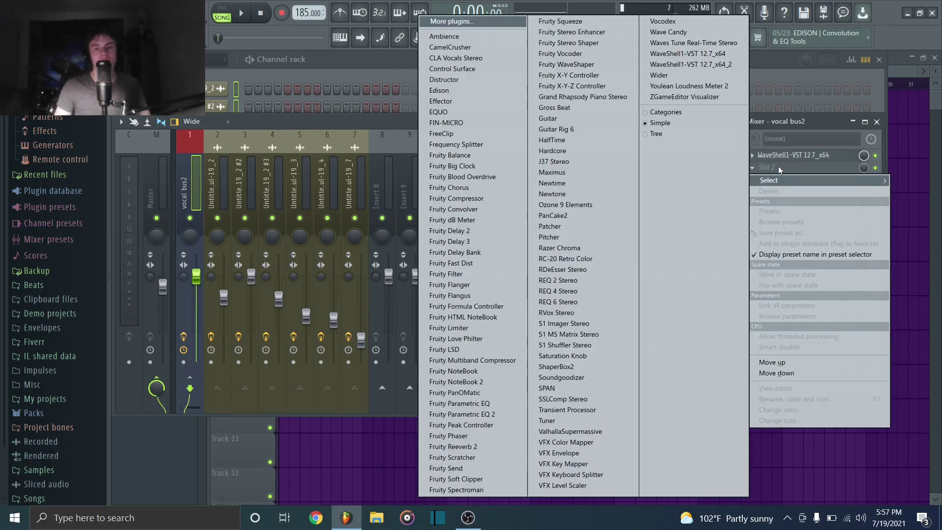
pyautogui.click(688, 53)
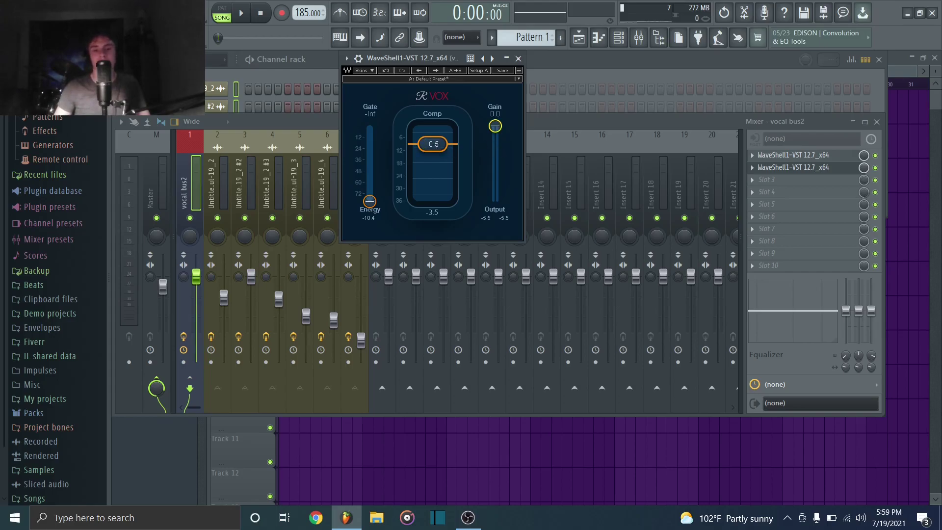
pyautogui.press('Escape')
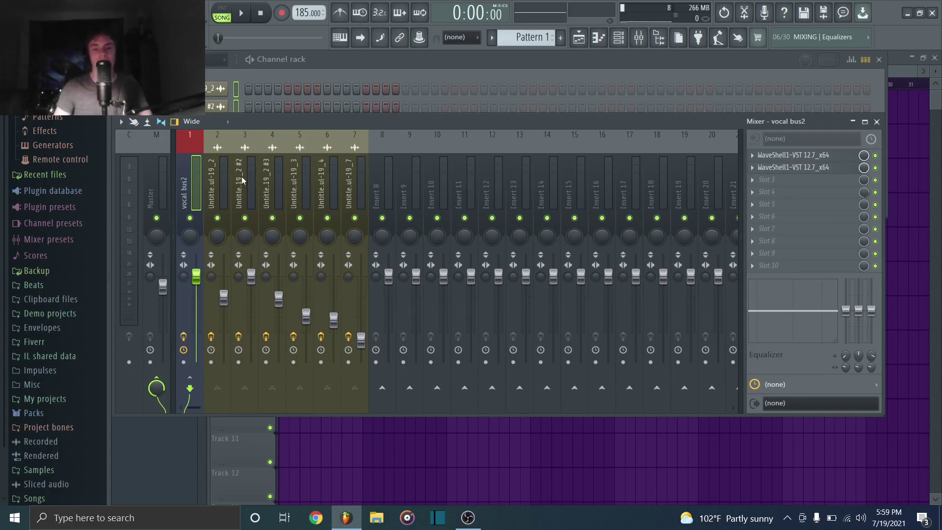
# Raise insert 7's volume fader and play the mix to check the vocal balance.
pyautogui.click(334, 319)
pyautogui.moveTo(362, 340); pyautogui.dragTo(361, 327)
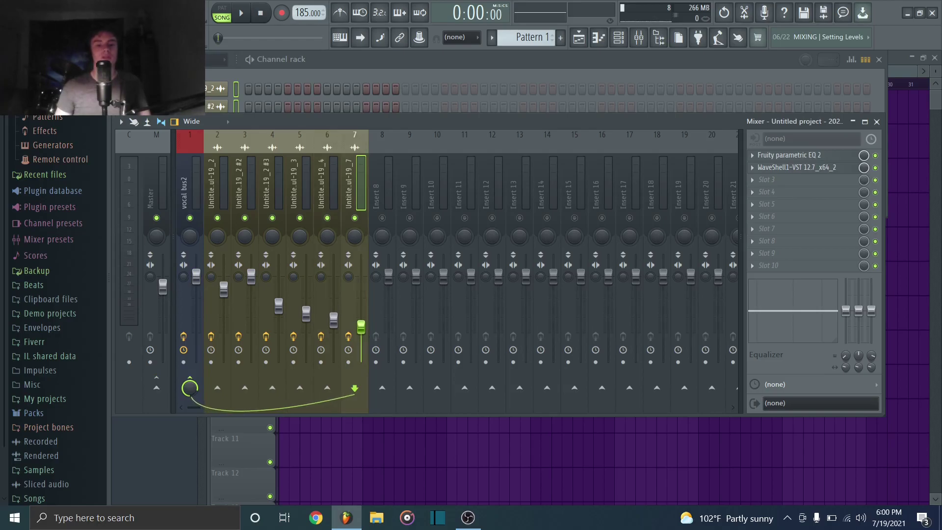
pyautogui.press('space')
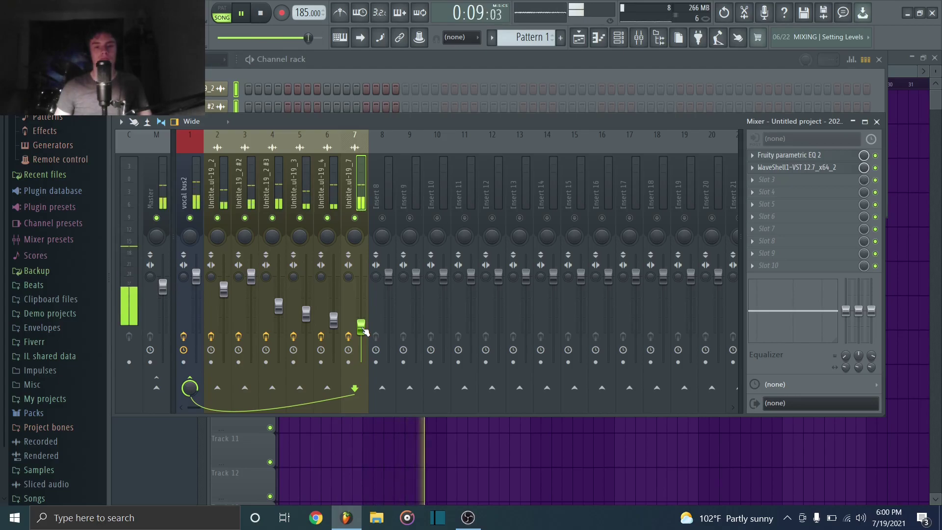
pyautogui.press('space')
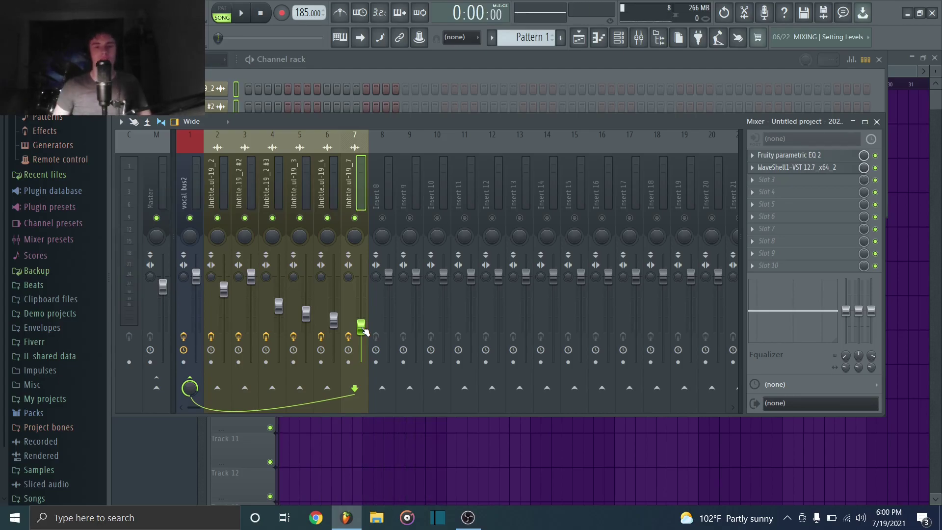